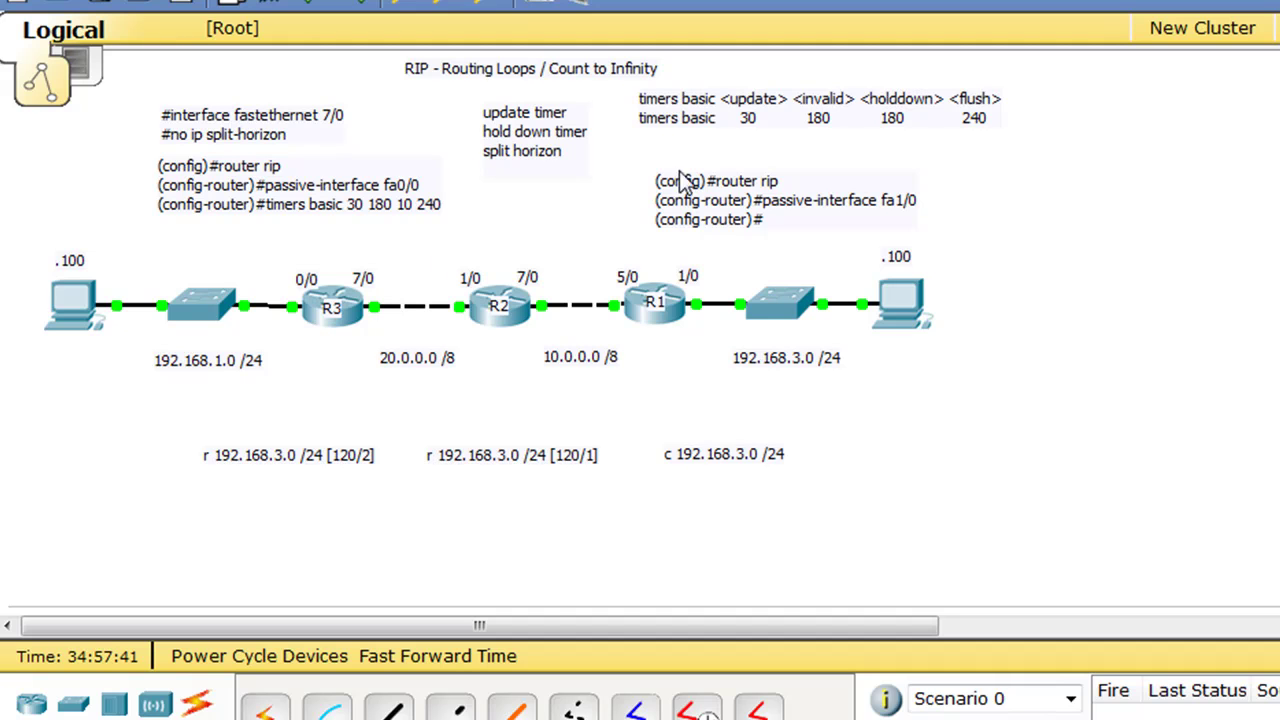
- Ping 192.168.3.100 from the command prompt of the PC on the 192.168.1.0/24 network
left_click(73, 300)
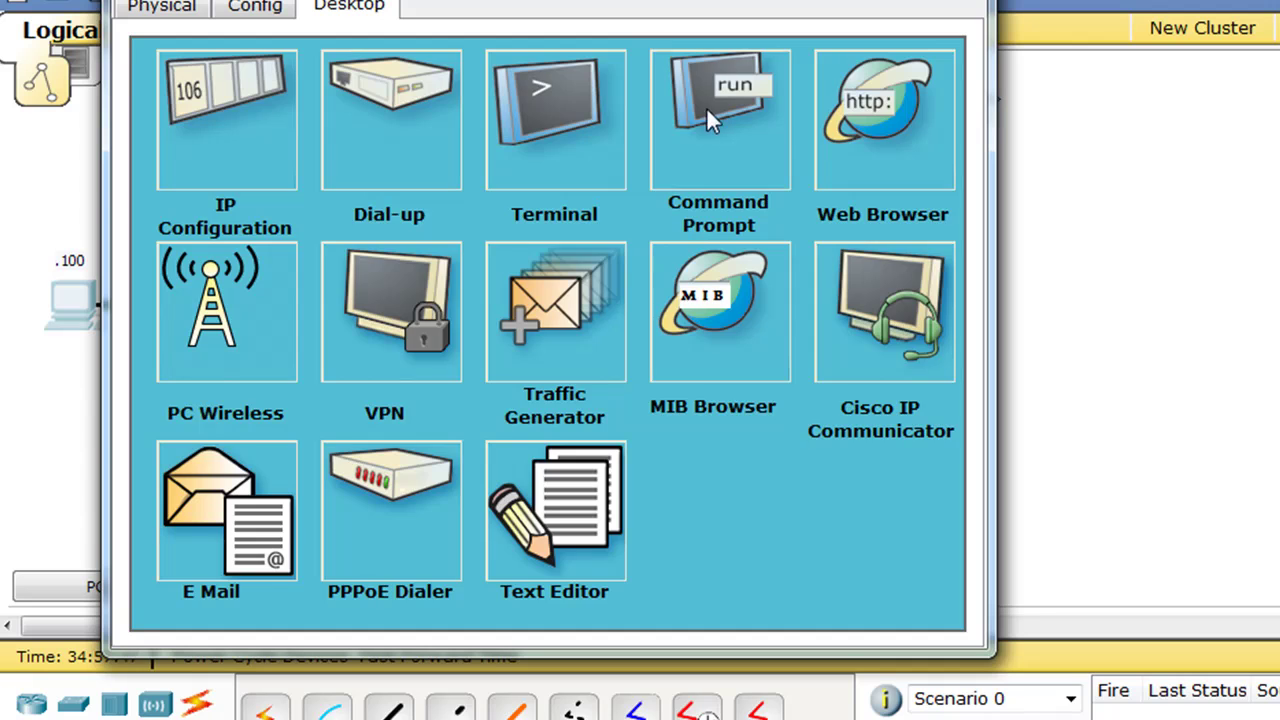
left_click(707, 113)
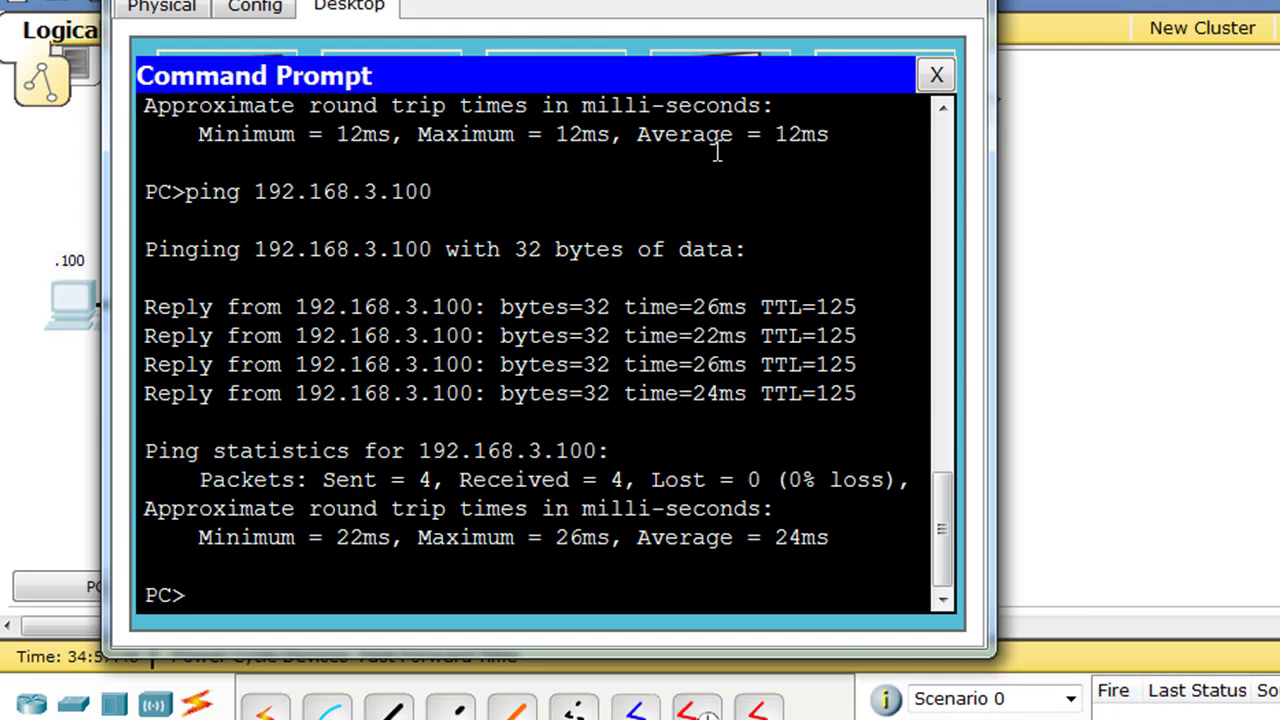
key("Up")
key("Return")
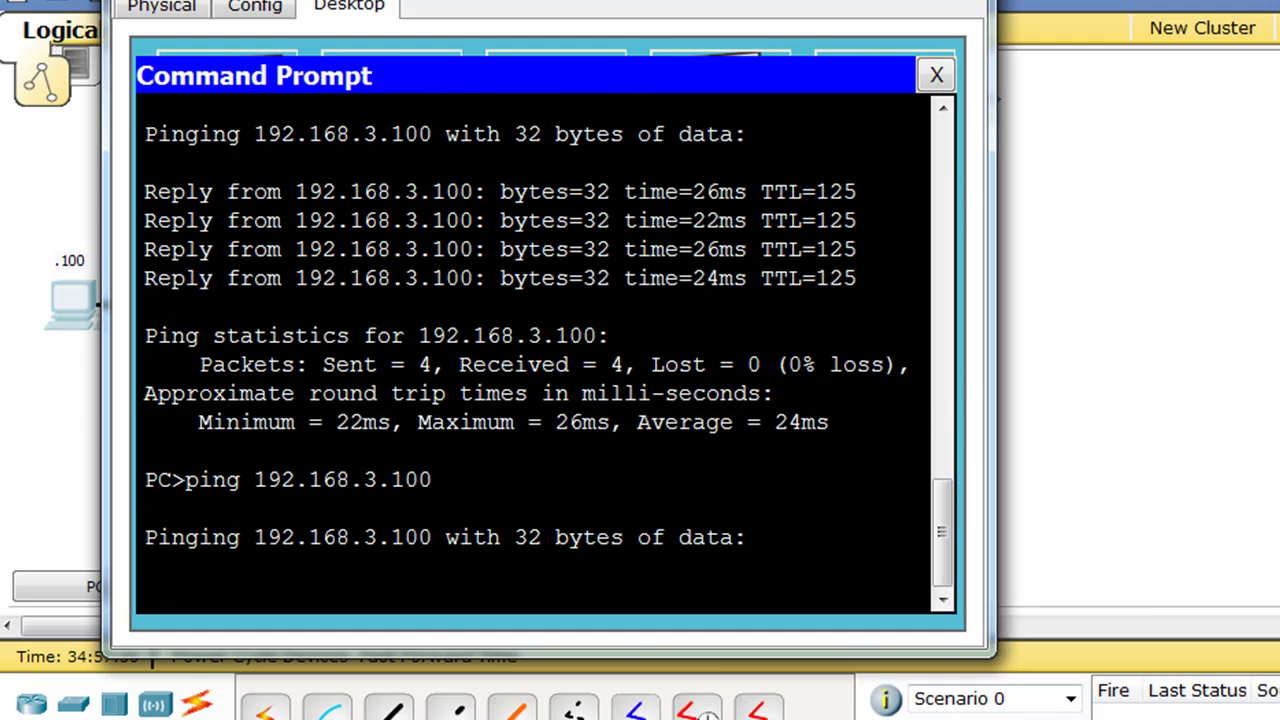
left_click_drag(728, 2, 709, 0)
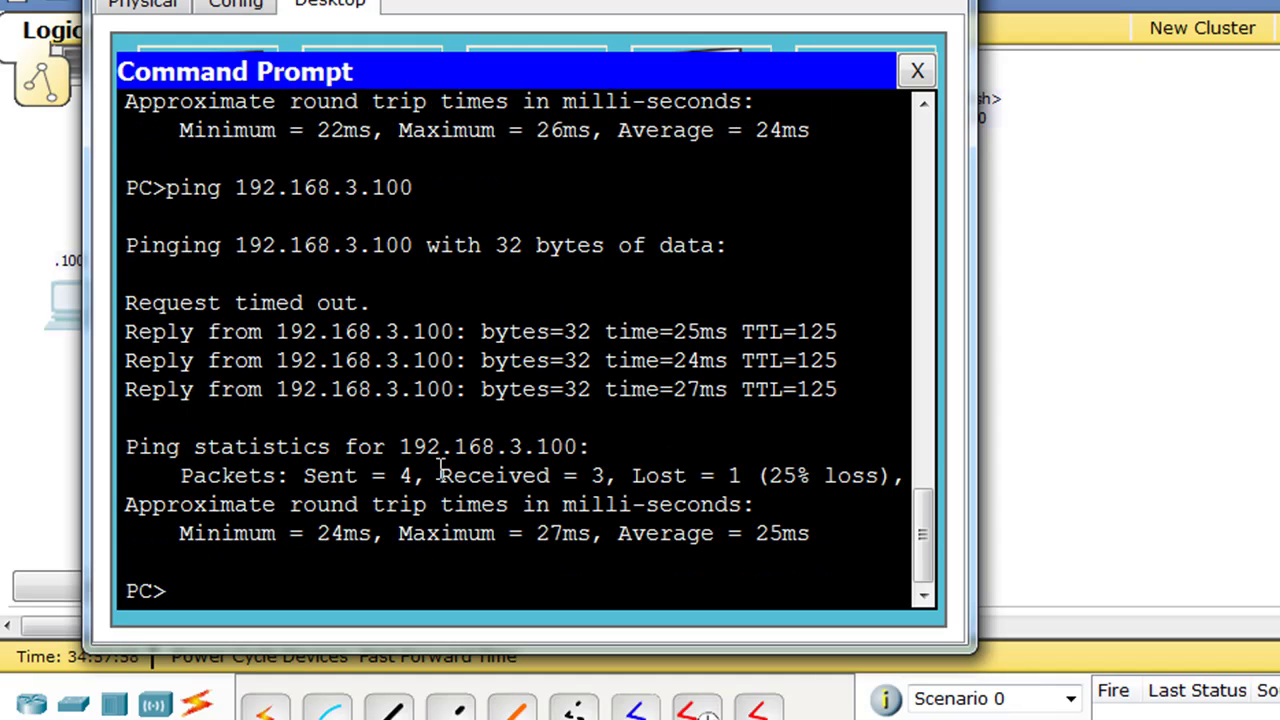
left_click(1100, 305)
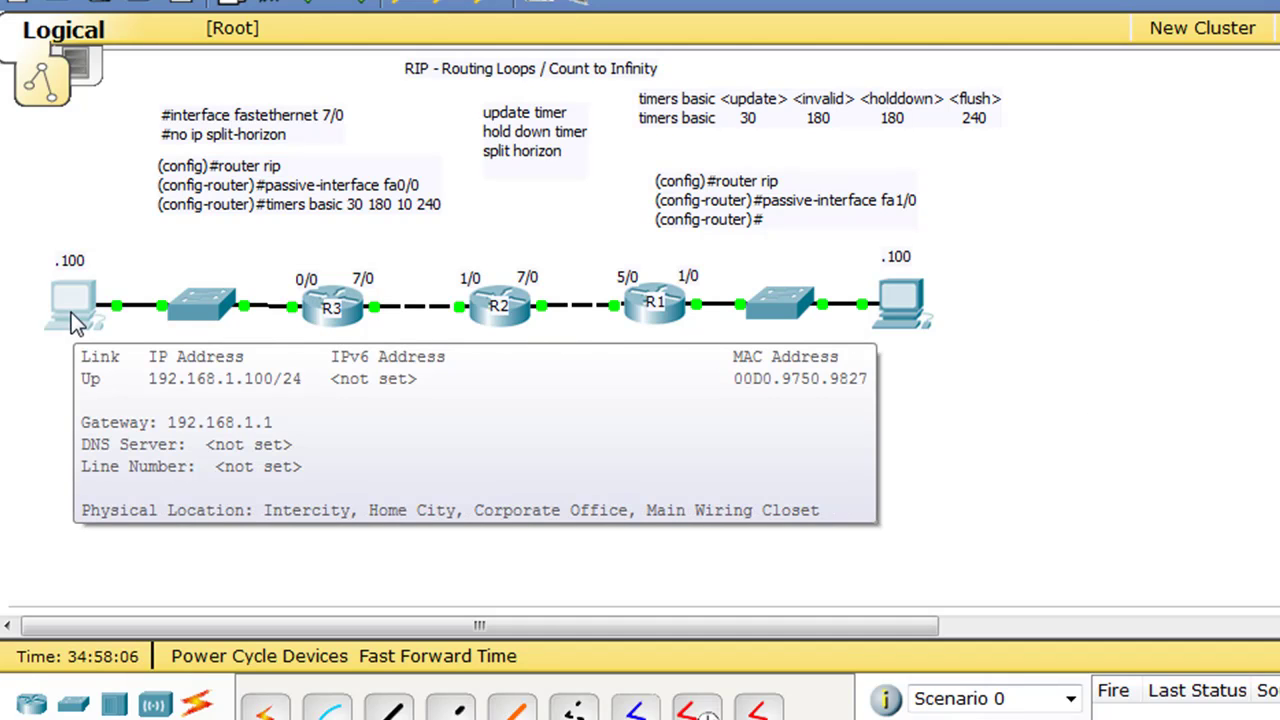
- Show the IP routing table on R1 and highlight its 192.168.3.0/24 entry
mouse_move(915, 308)
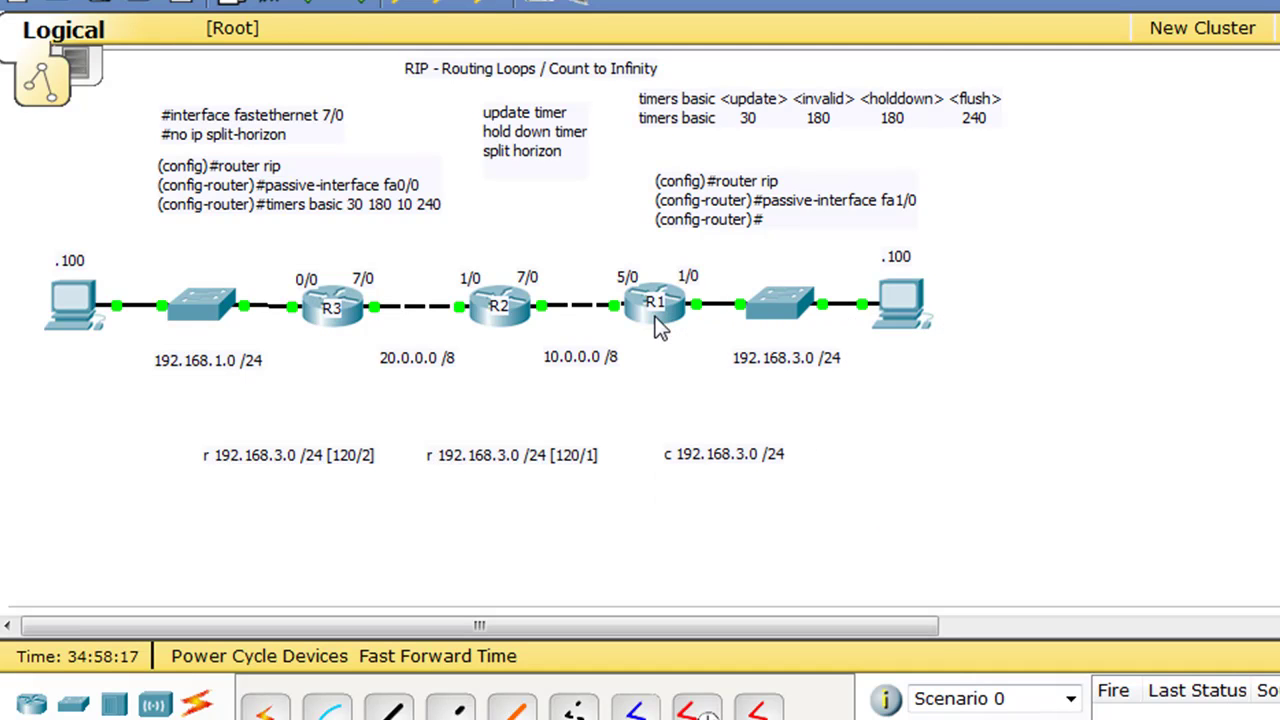
left_click(657, 325)
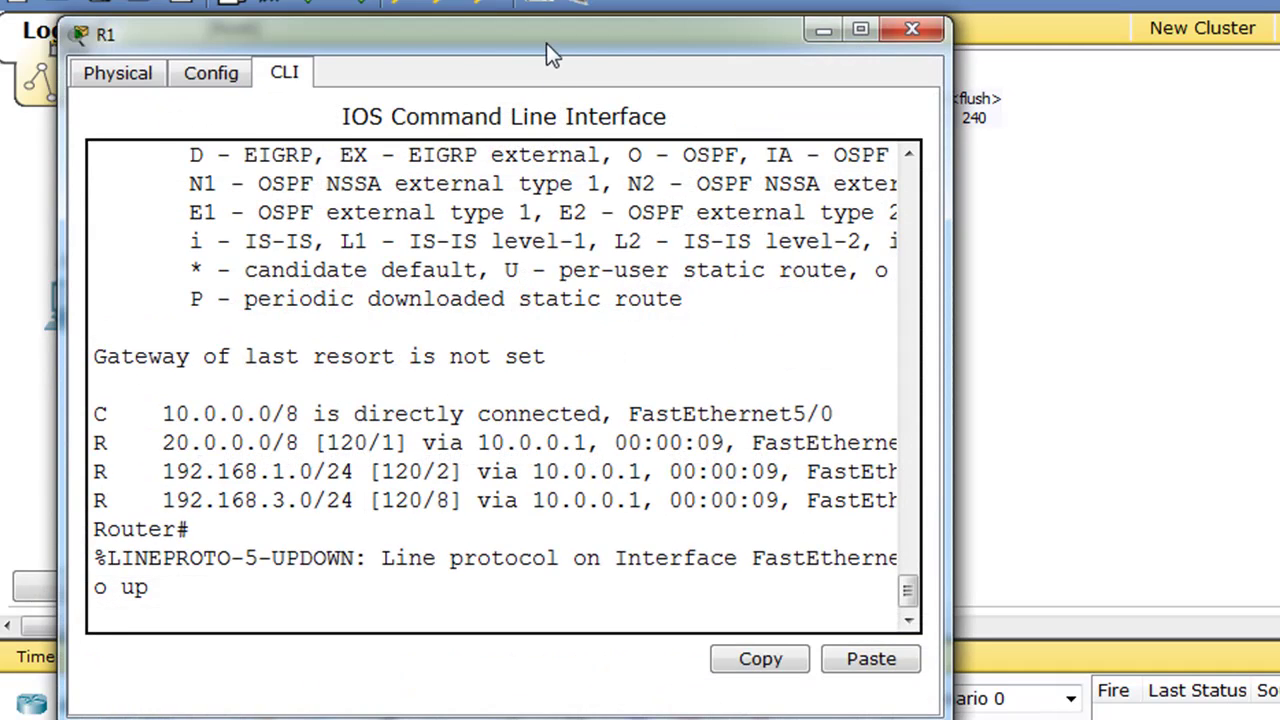
left_click_drag(560, 32, 727, 32)
left_click_drag(940, 34, 1256, 0)
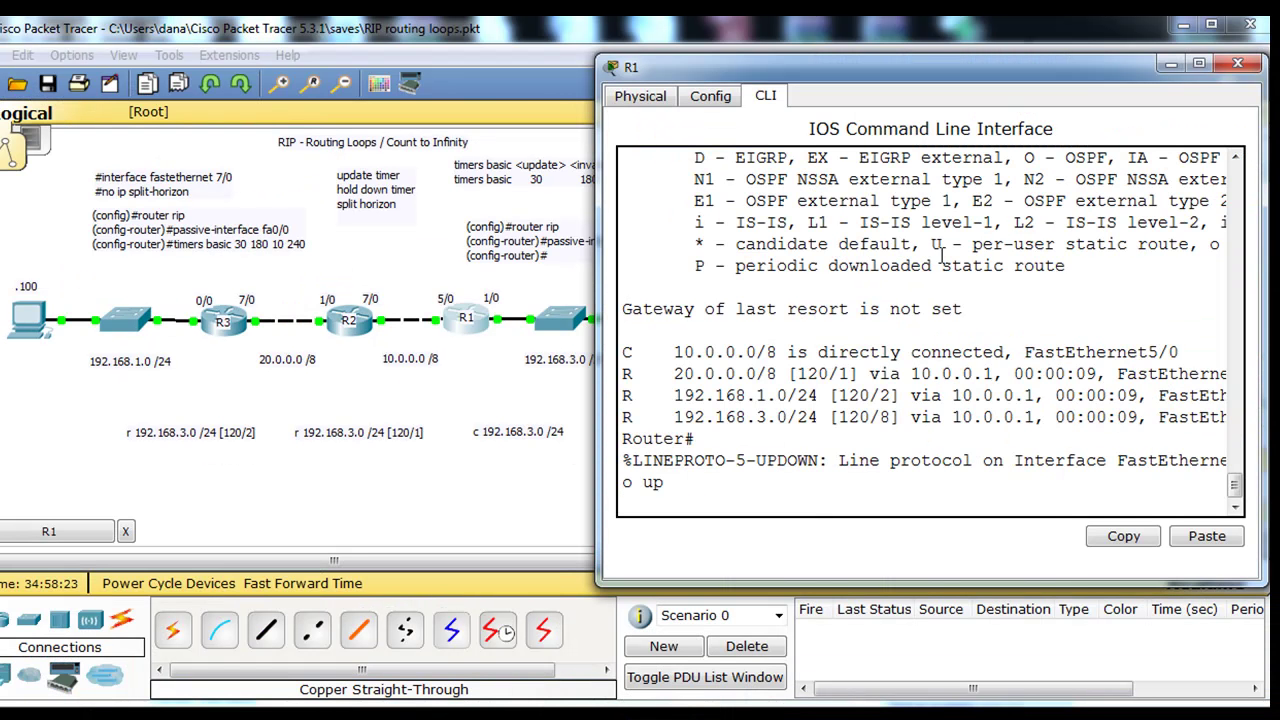
type("show ip route")
key("Return")
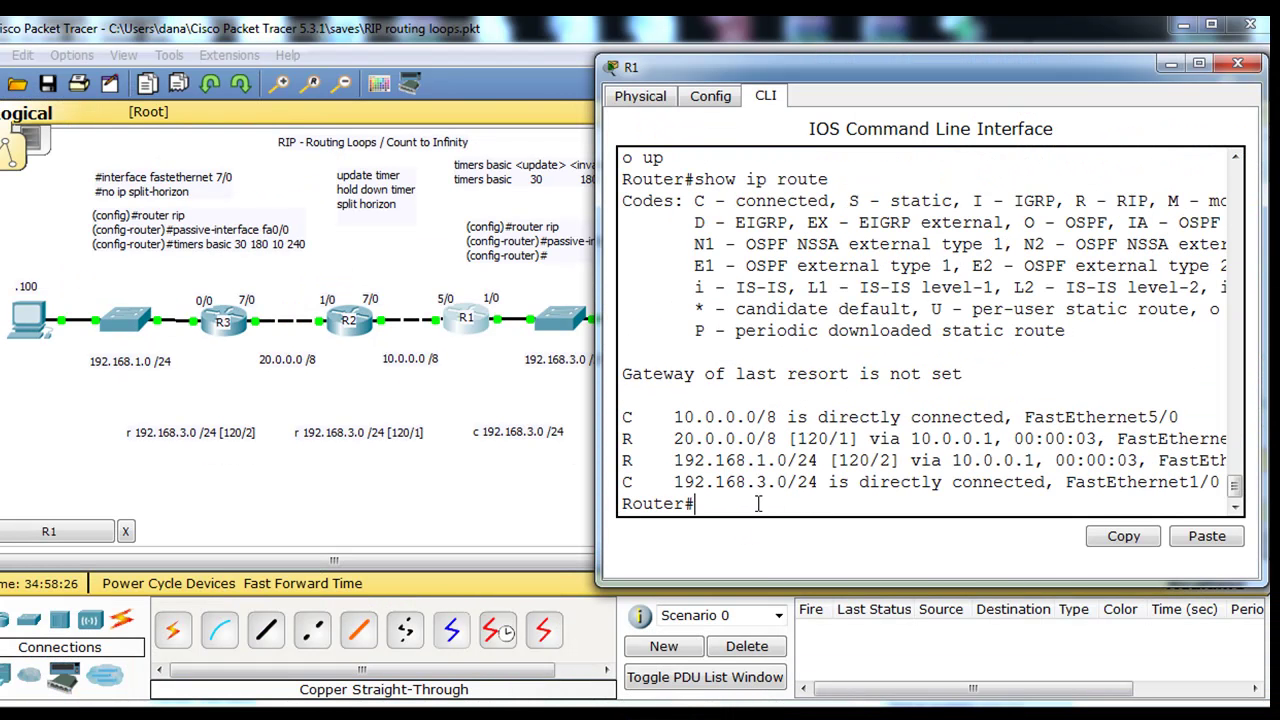
left_click_drag(643, 483, 914, 484)
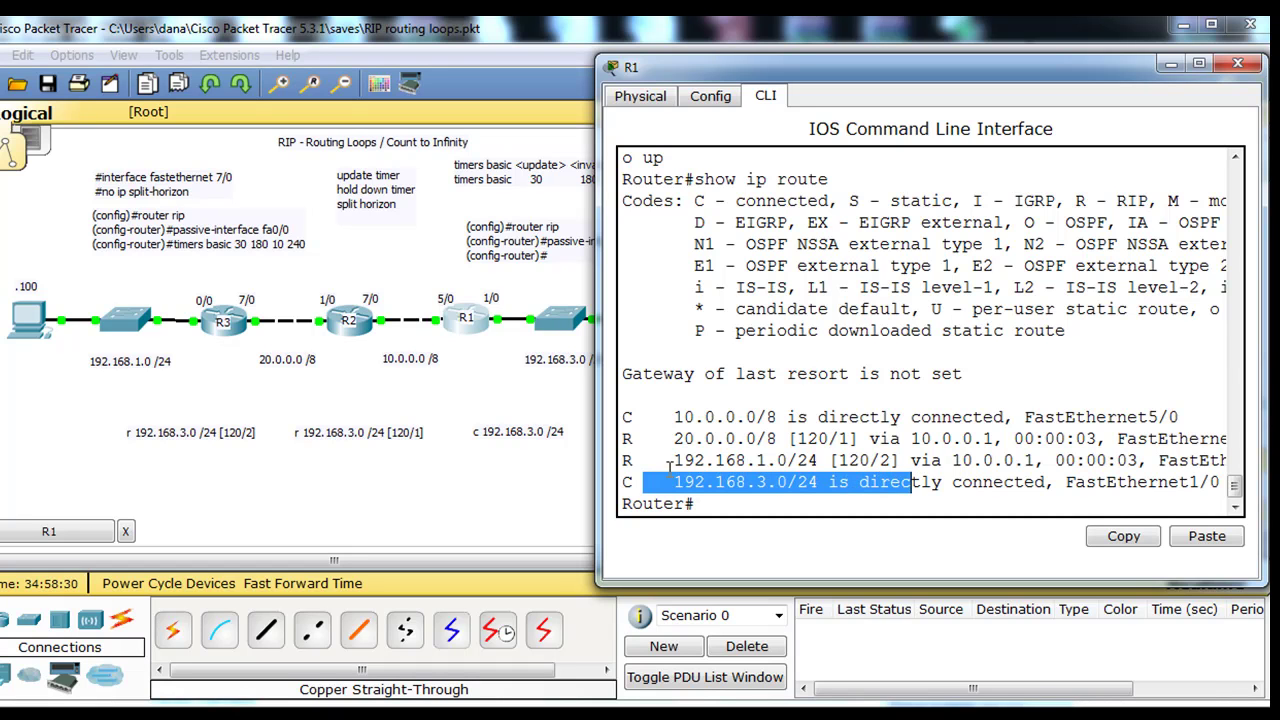
left_click(534, 503)
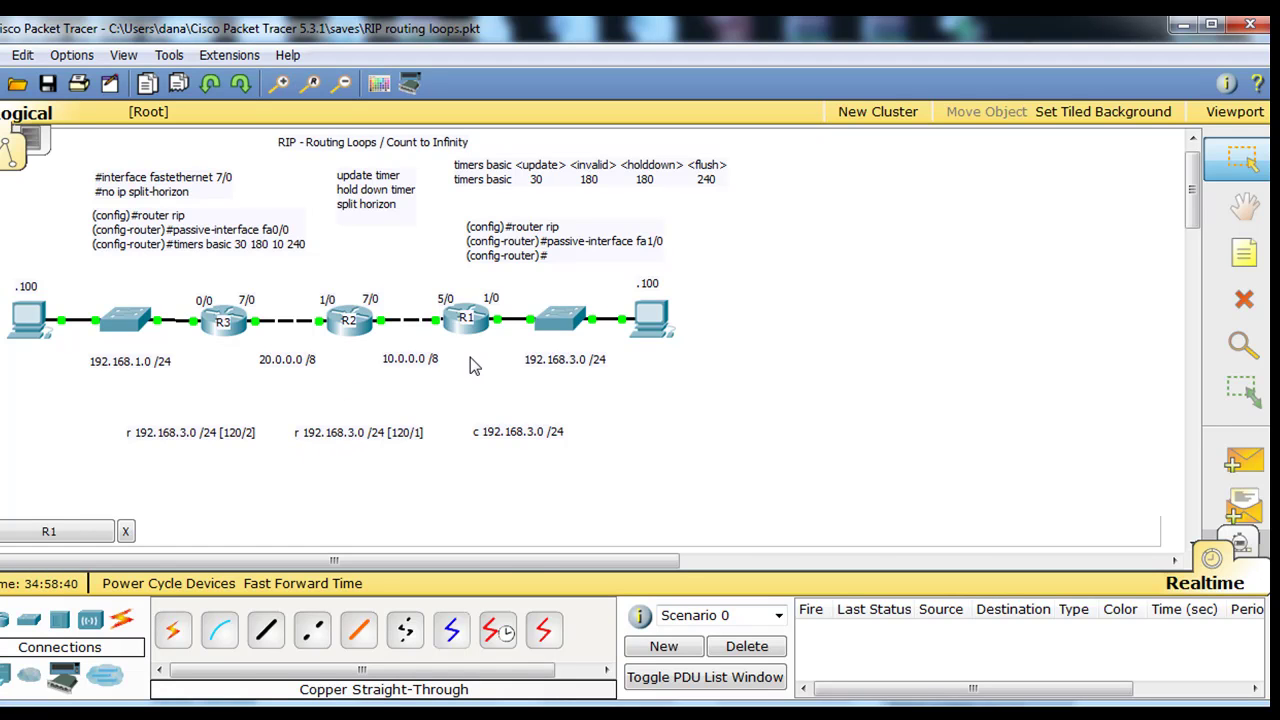
- Show the IP routing table on R2 with its window beside the topology
mouse_move(467, 357)
left_click(346, 330)
left_click_drag(372, 190, 883, 57)
key("Up")
key("Return")
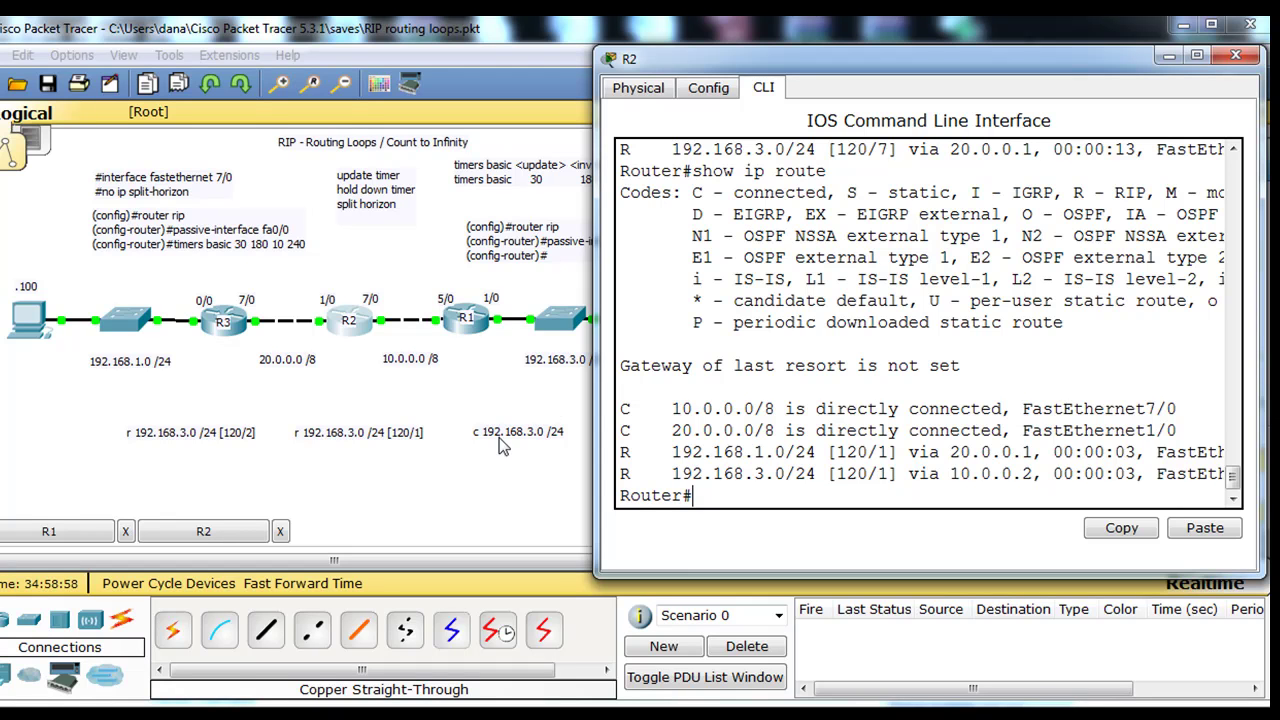
- Enter privileged mode on R3 and show its IP routing table
left_click(230, 335)
left_click_drag(226, 88, 840, 75)
left_click(895, 318)
key("Return")
type("en")
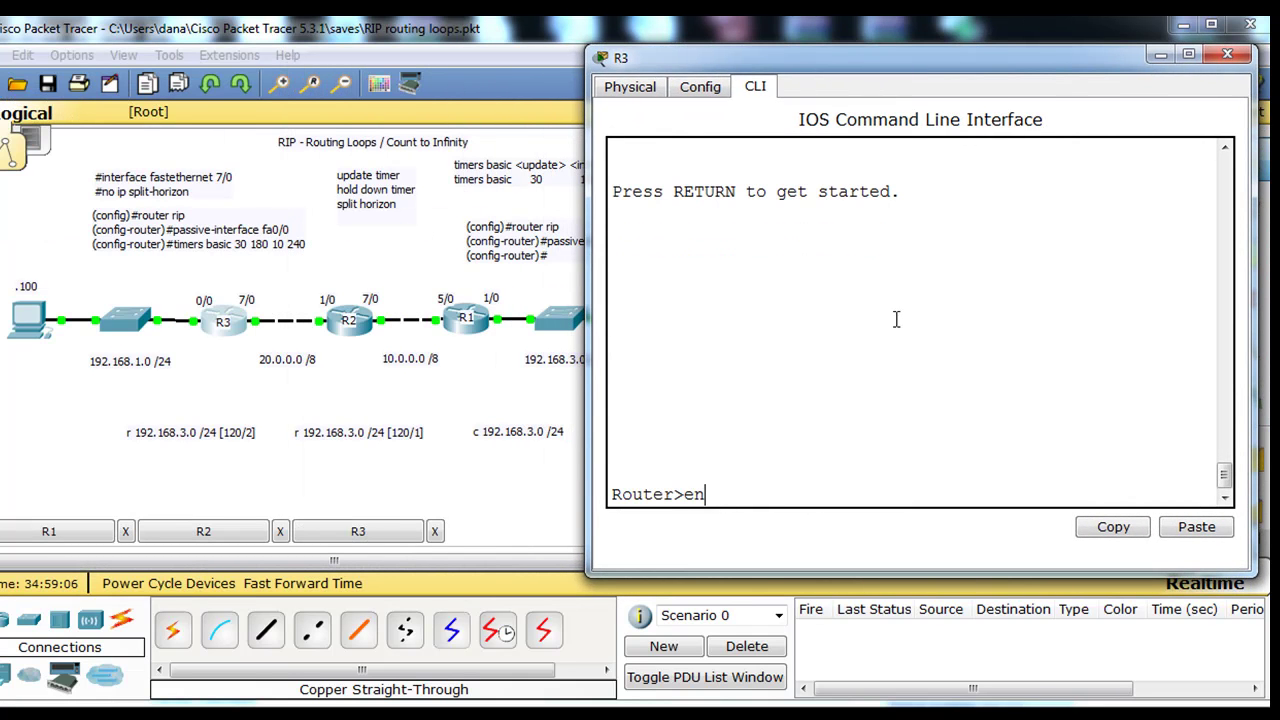
key("Return")
type("show")
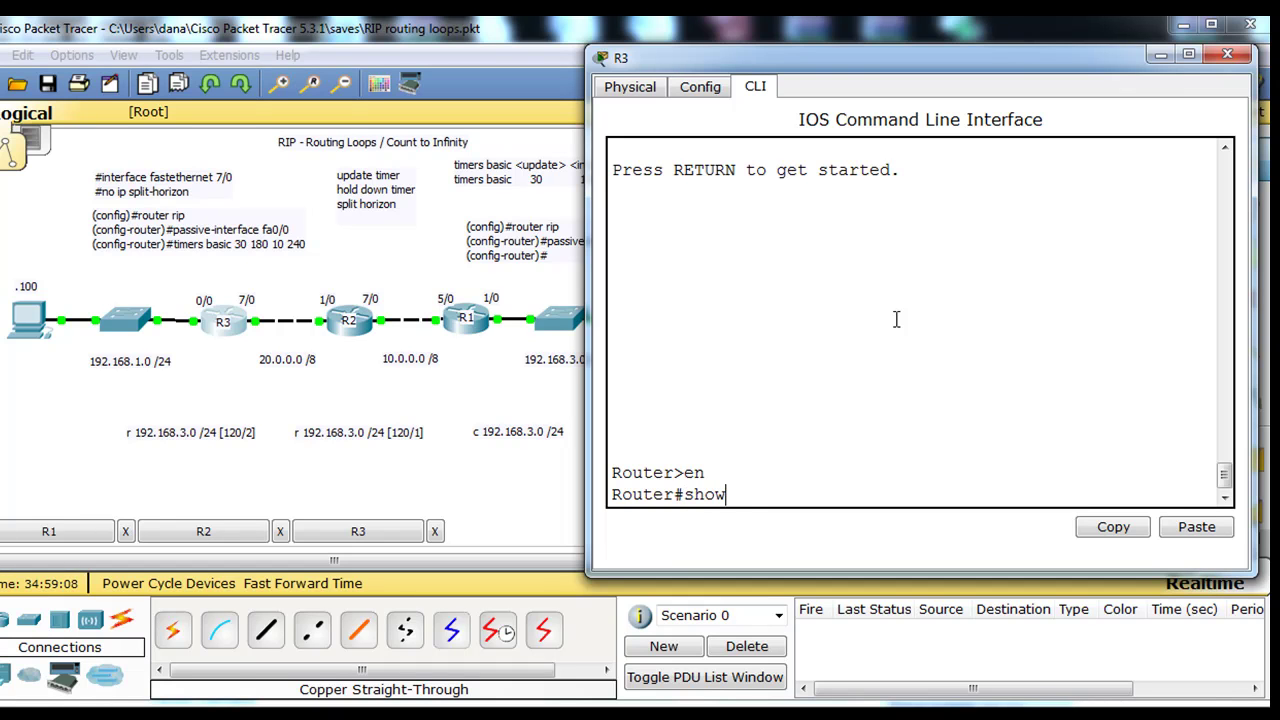
type(" ip route")
key("Return")
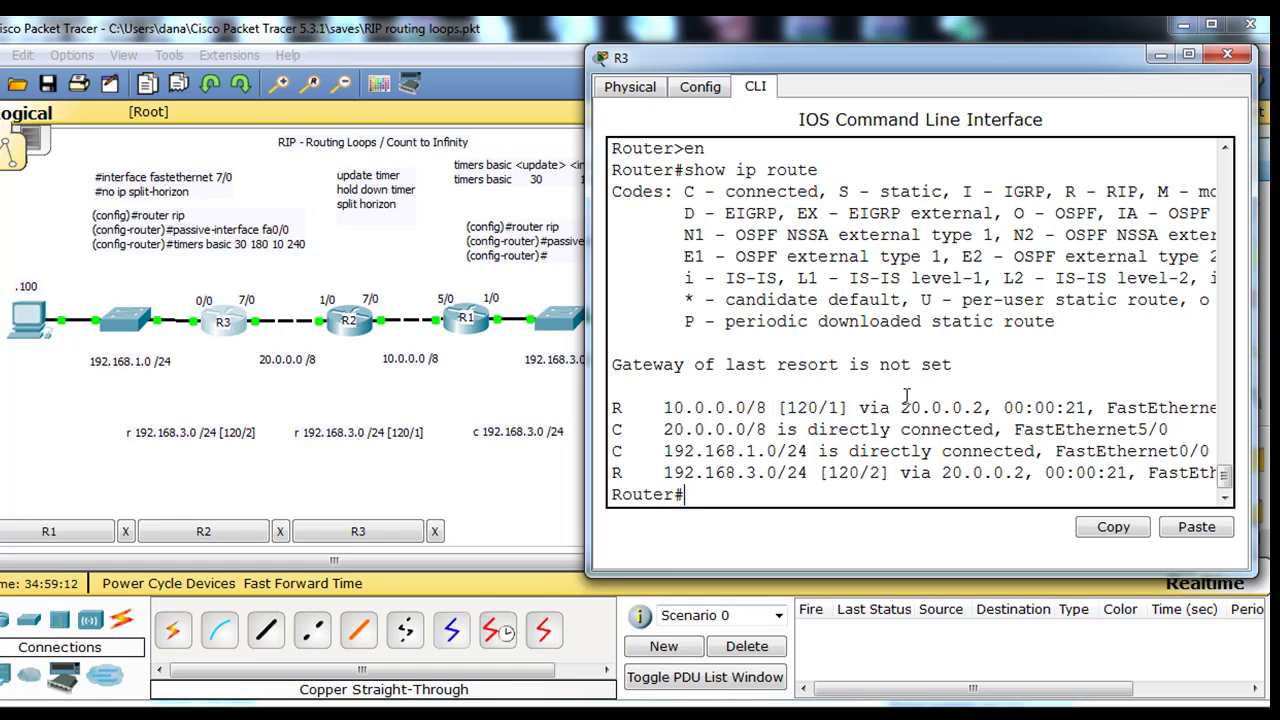
- Highlight the 192.168.3.0/24 route and its hop count in R3's routing table, and clear the R3 window away
left_click_drag(612, 472, 659, 474)
left_click_drag(736, 473, 777, 473)
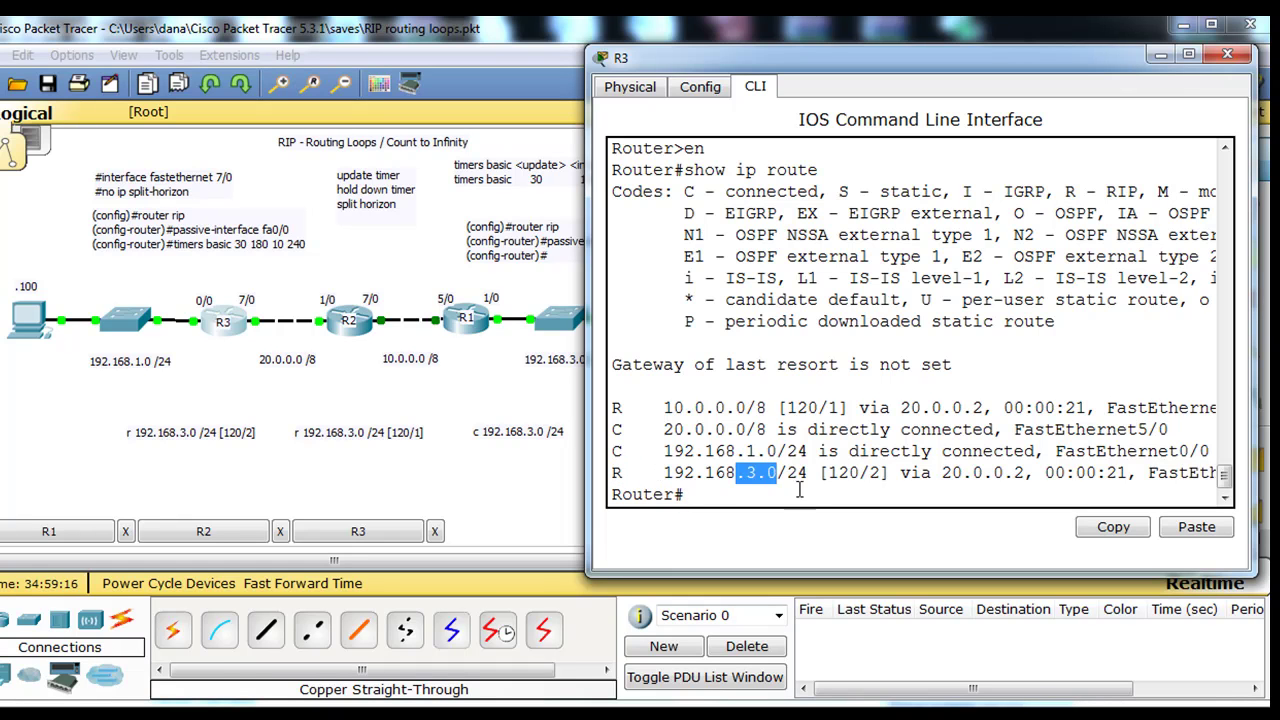
left_click_drag(867, 473, 881, 474)
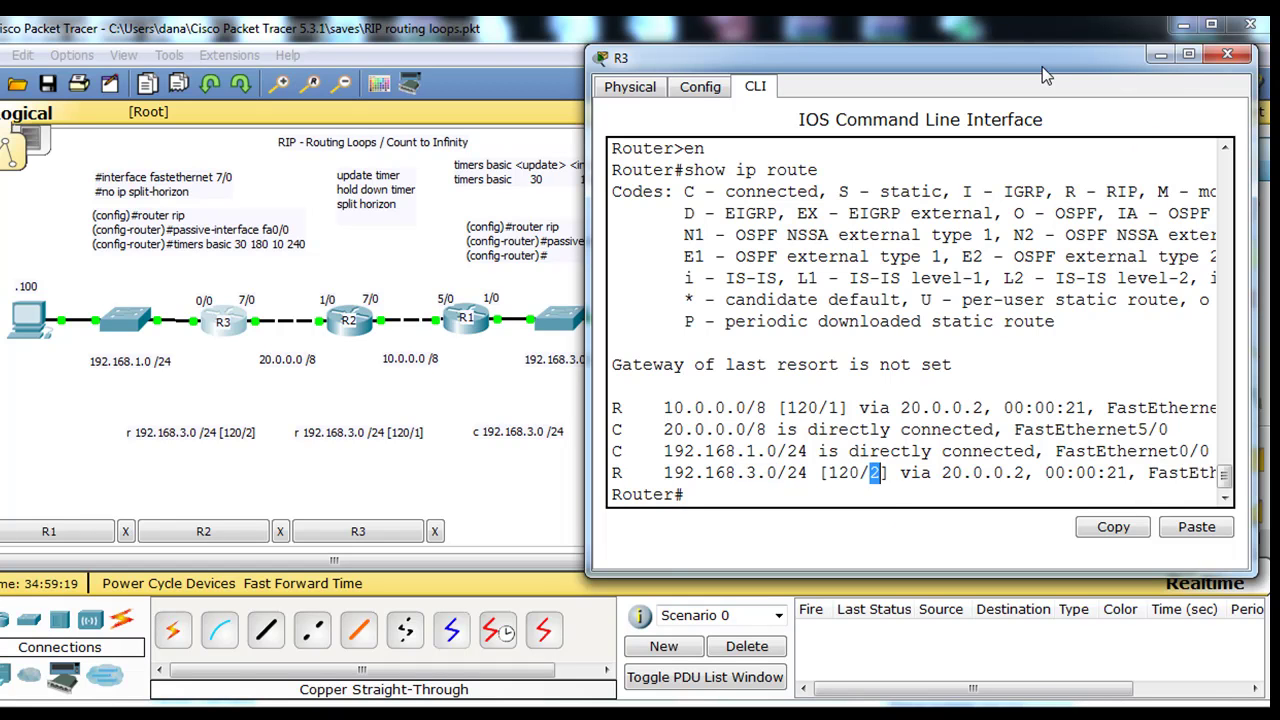
left_click_drag(1042, 66, 1048, 52)
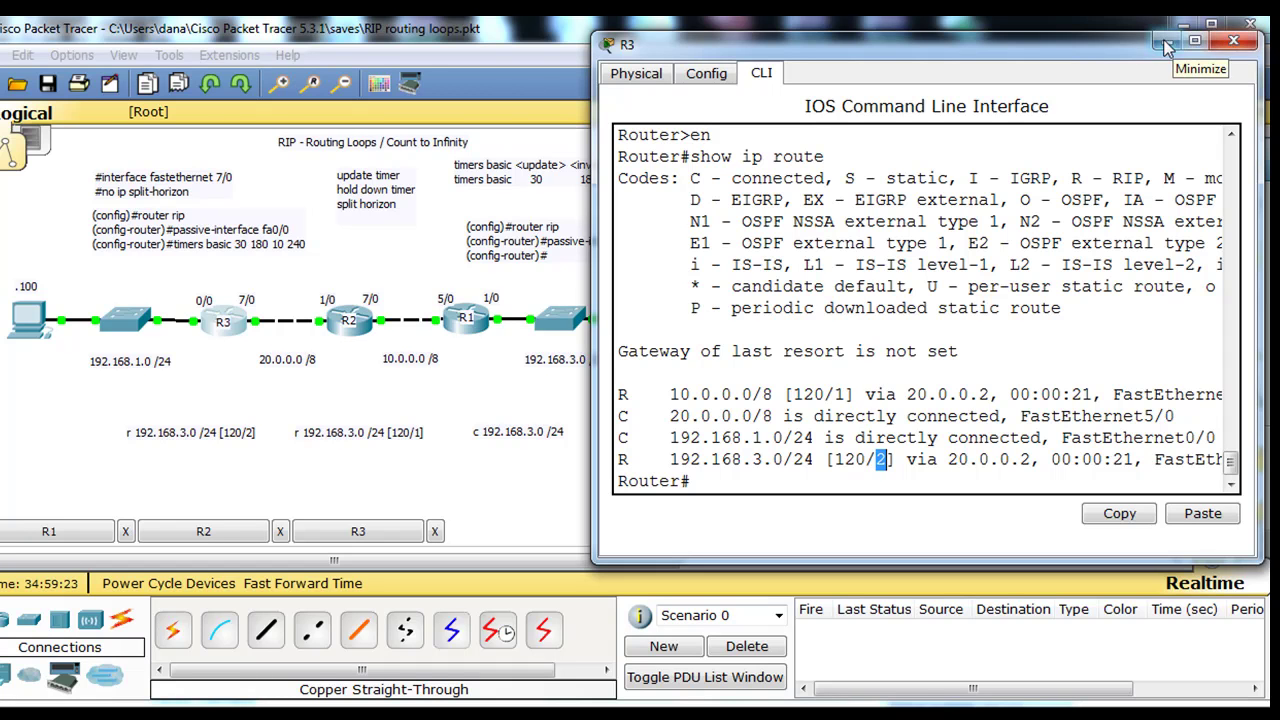
left_click(1231, 47)
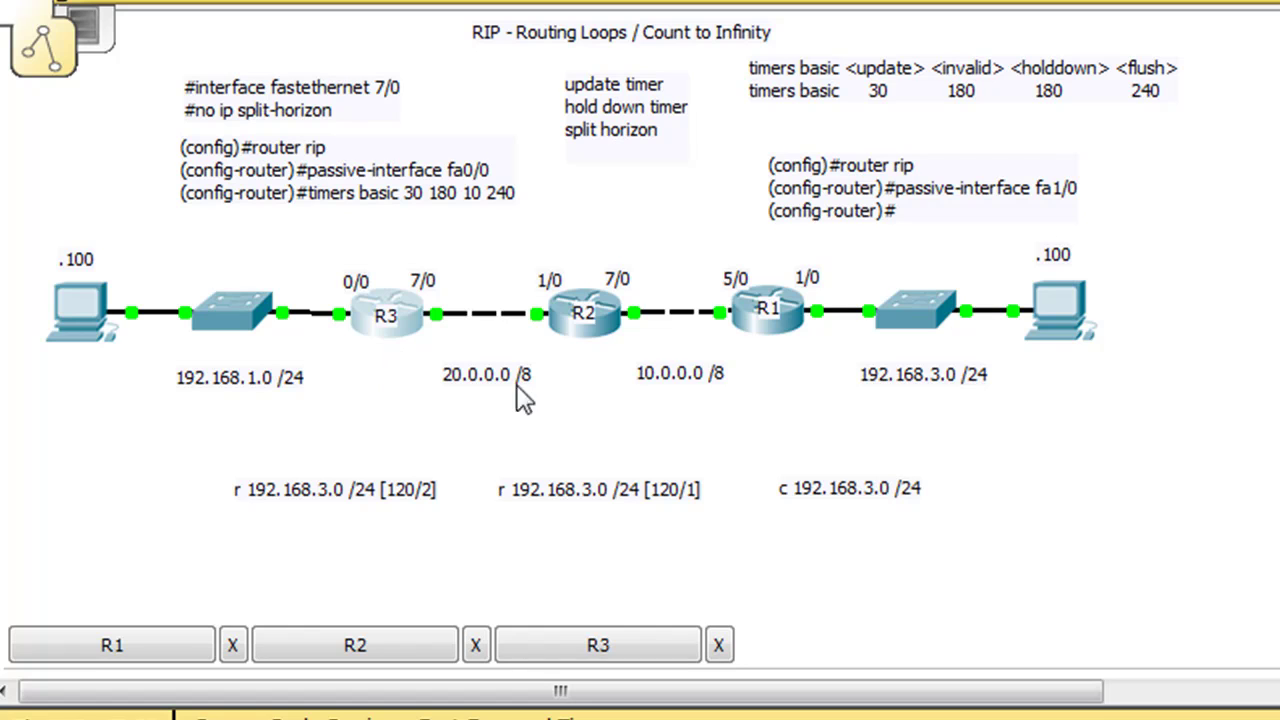
- Examine R1's interface details and the links and noted 192.168.3.0/24 routes across R1, R2 and R3
mouse_move(766, 318)
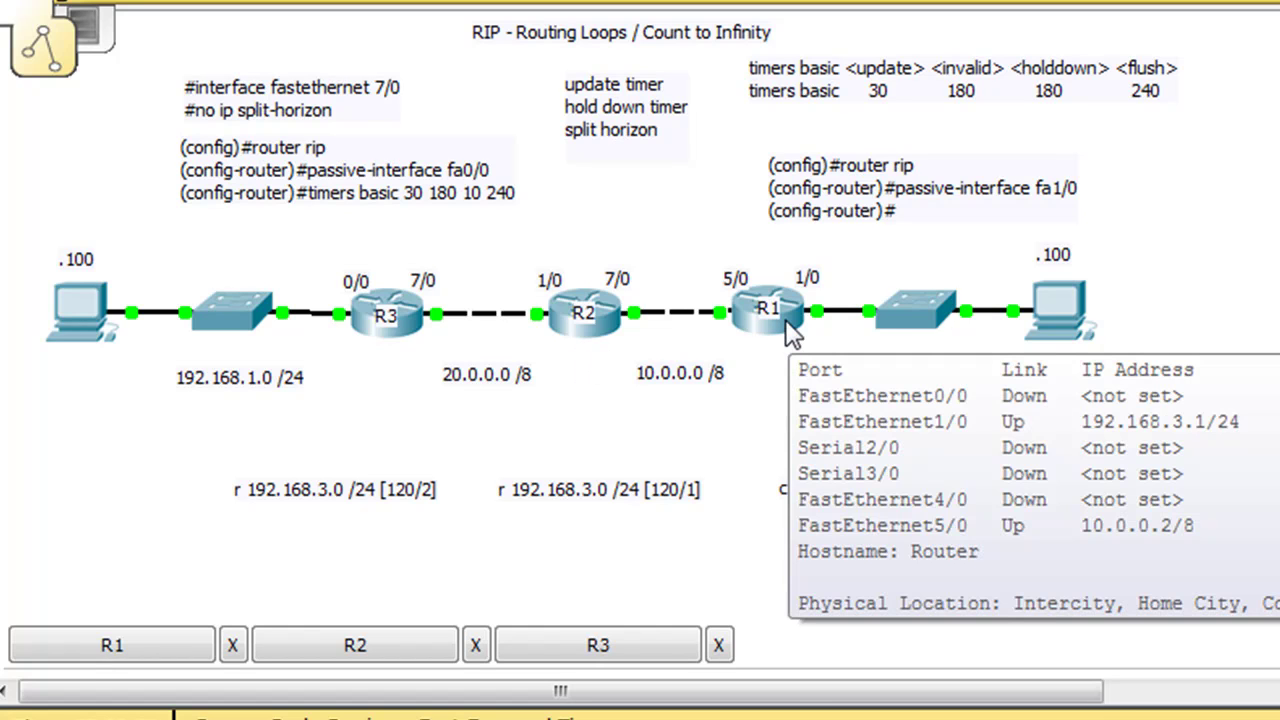
mouse_move(598, 378)
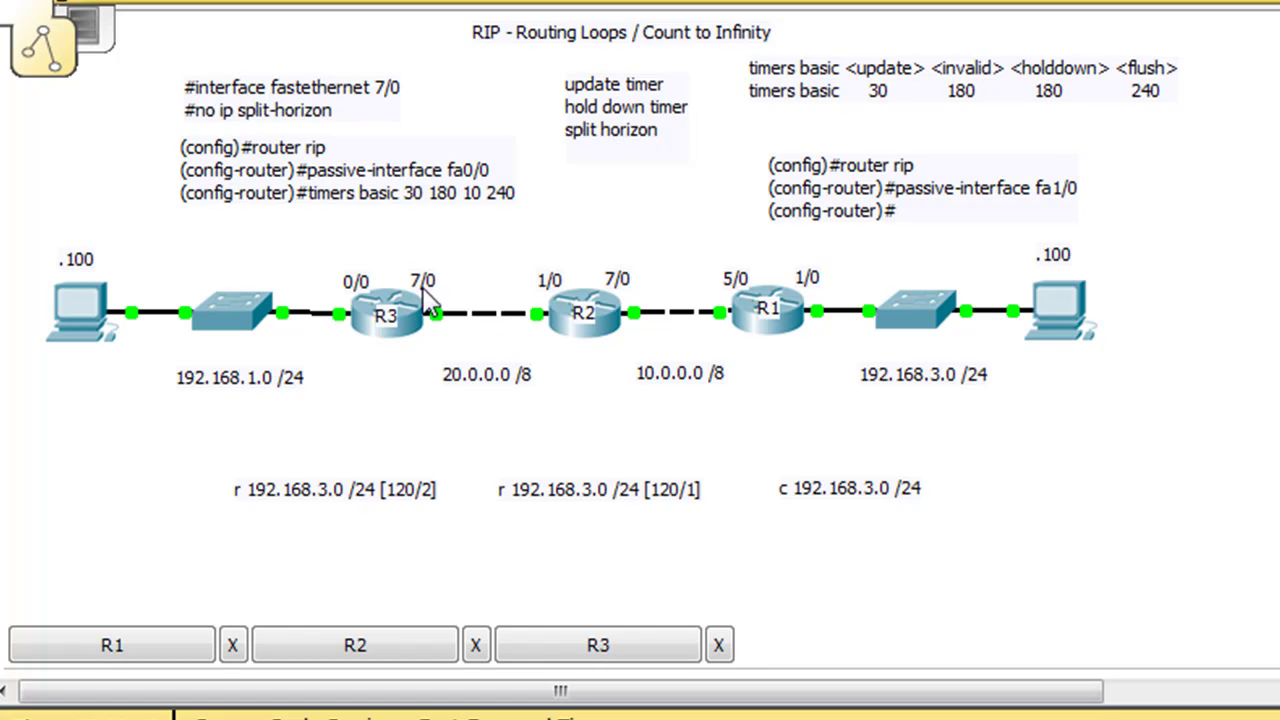
mouse_move(428, 302)
mouse_move(372, 312)
mouse_move(368, 334)
mouse_move(771, 333)
mouse_move(778, 380)
mouse_move(374, 374)
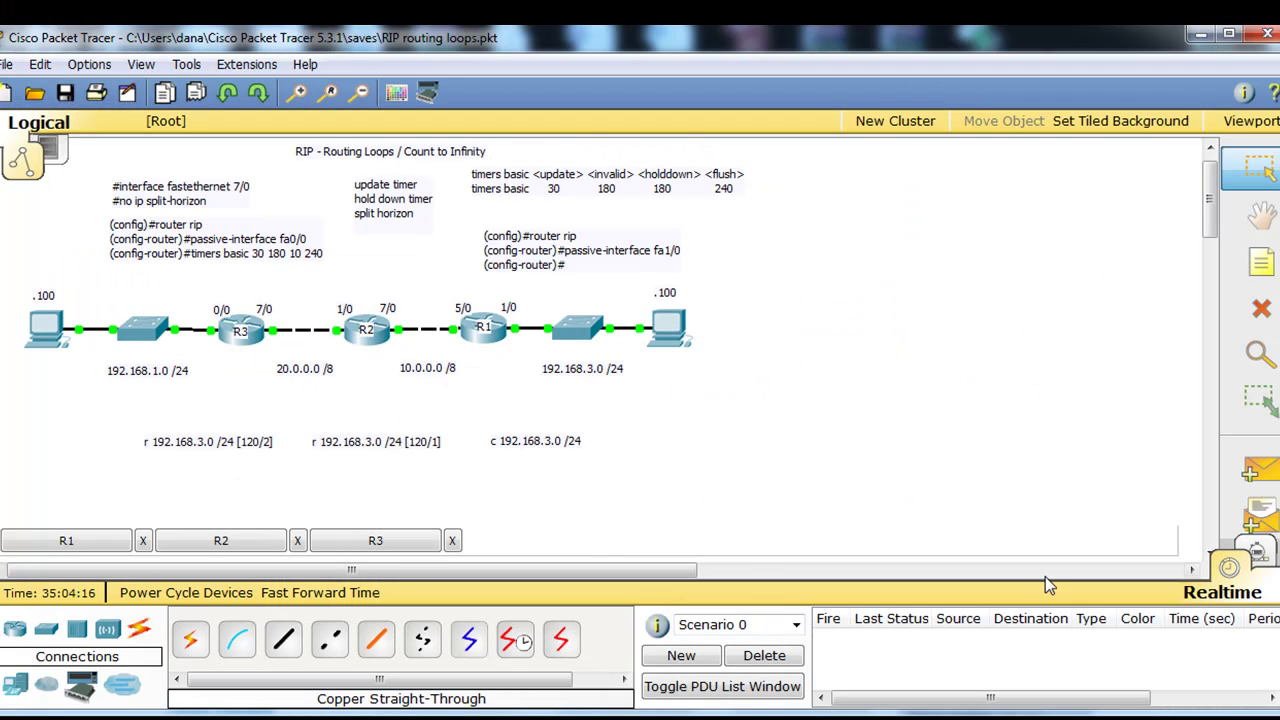
left_click(1148, 718)
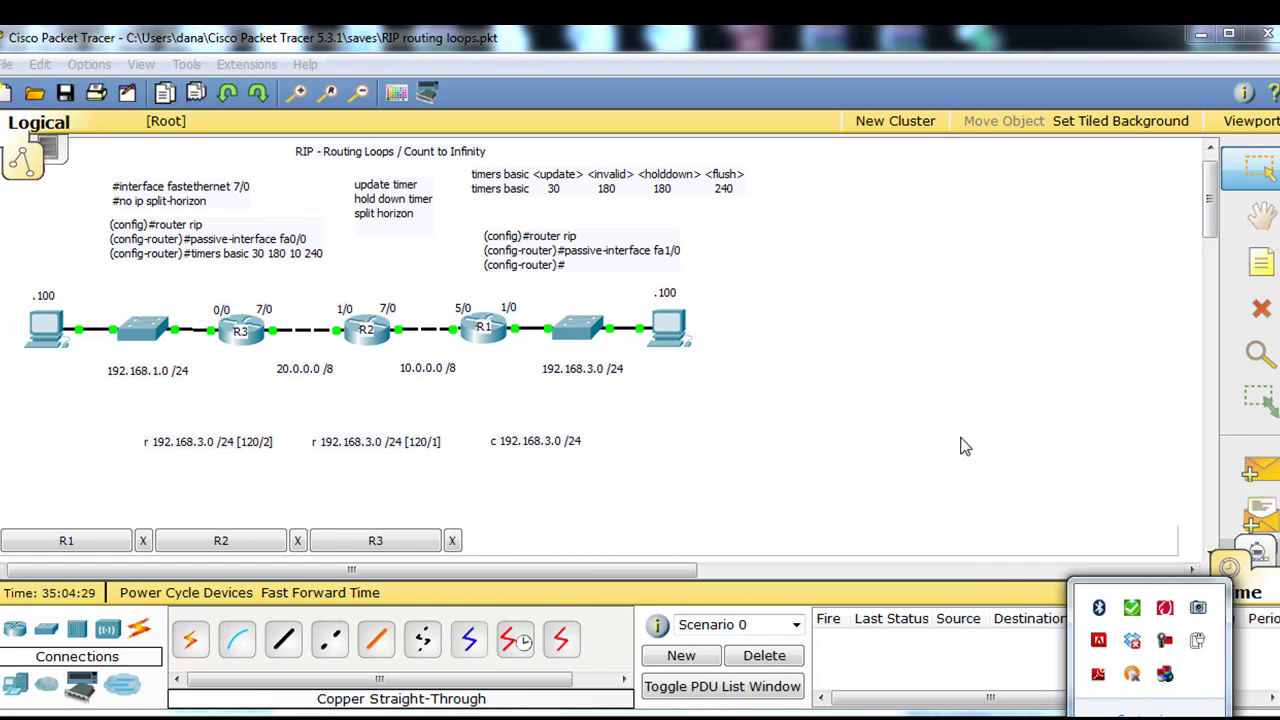
left_click(1092, 286)
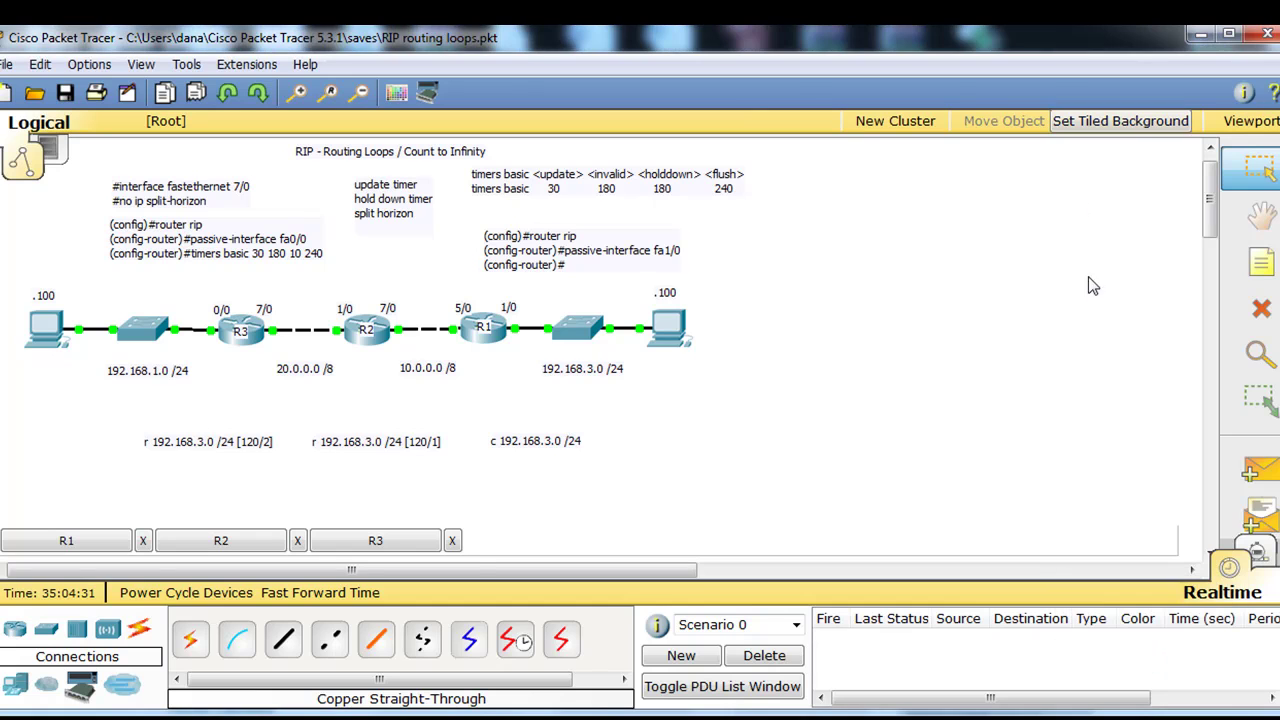
- Start an automatic capture in Simulation mode after checking that the event filters are limited to ICMP and RIP
left_click(1260, 550)
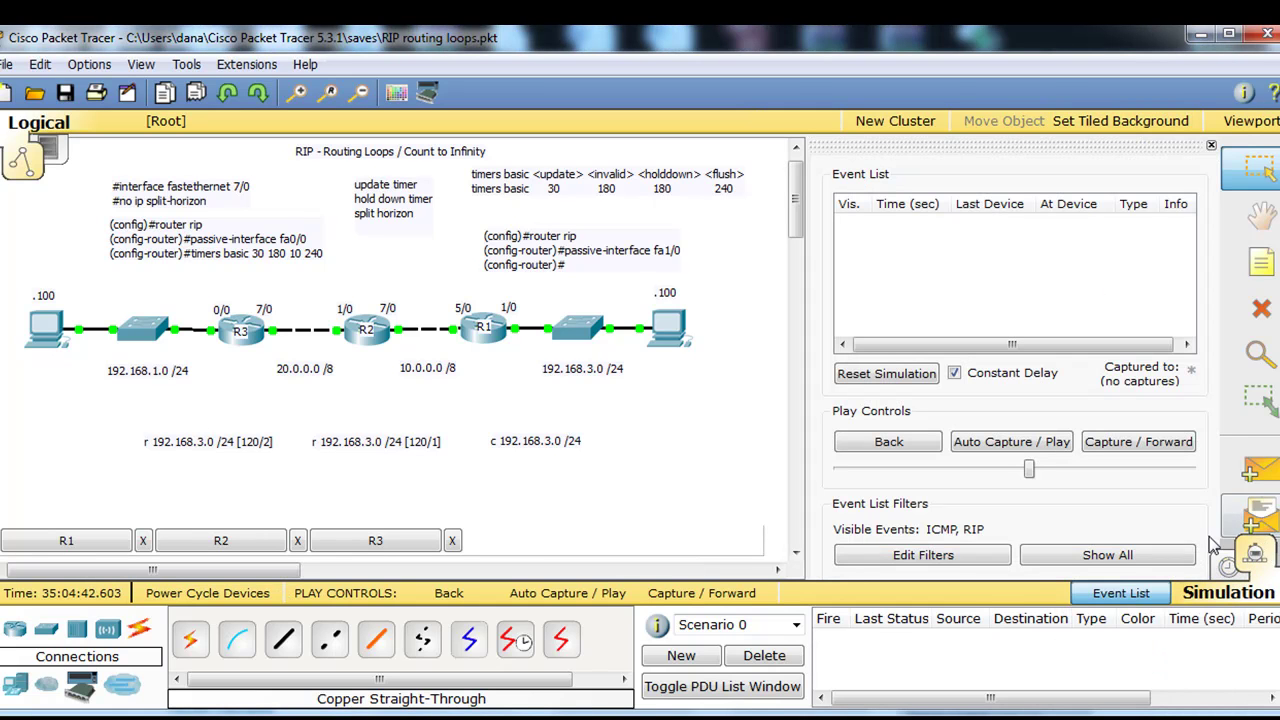
left_click(972, 558)
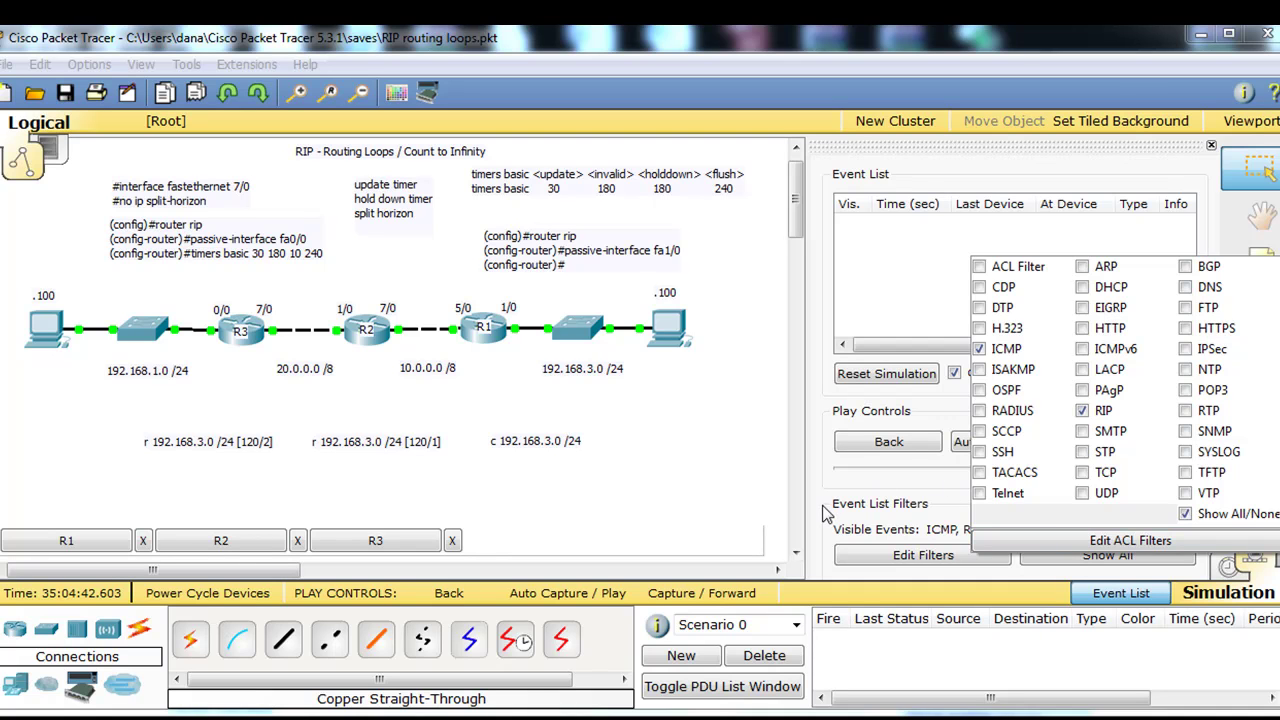
left_click(884, 560)
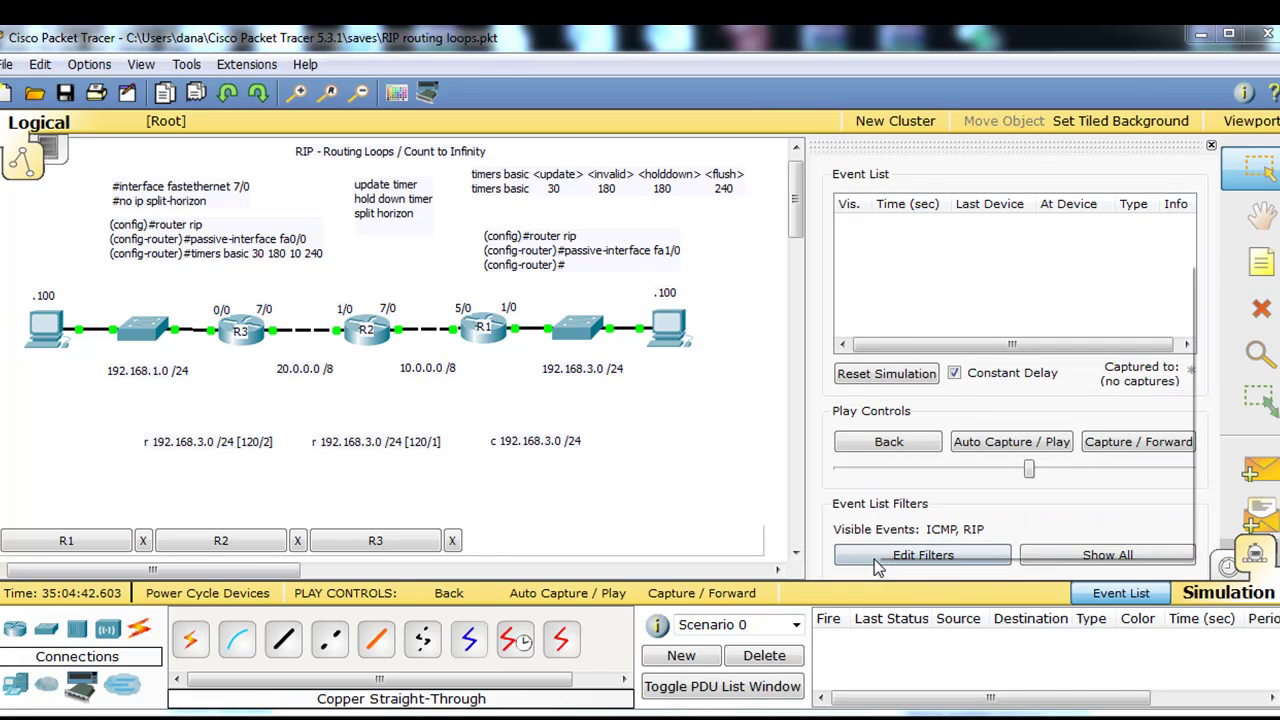
left_click(875, 560)
left_click(873, 559)
left_click(873, 559)
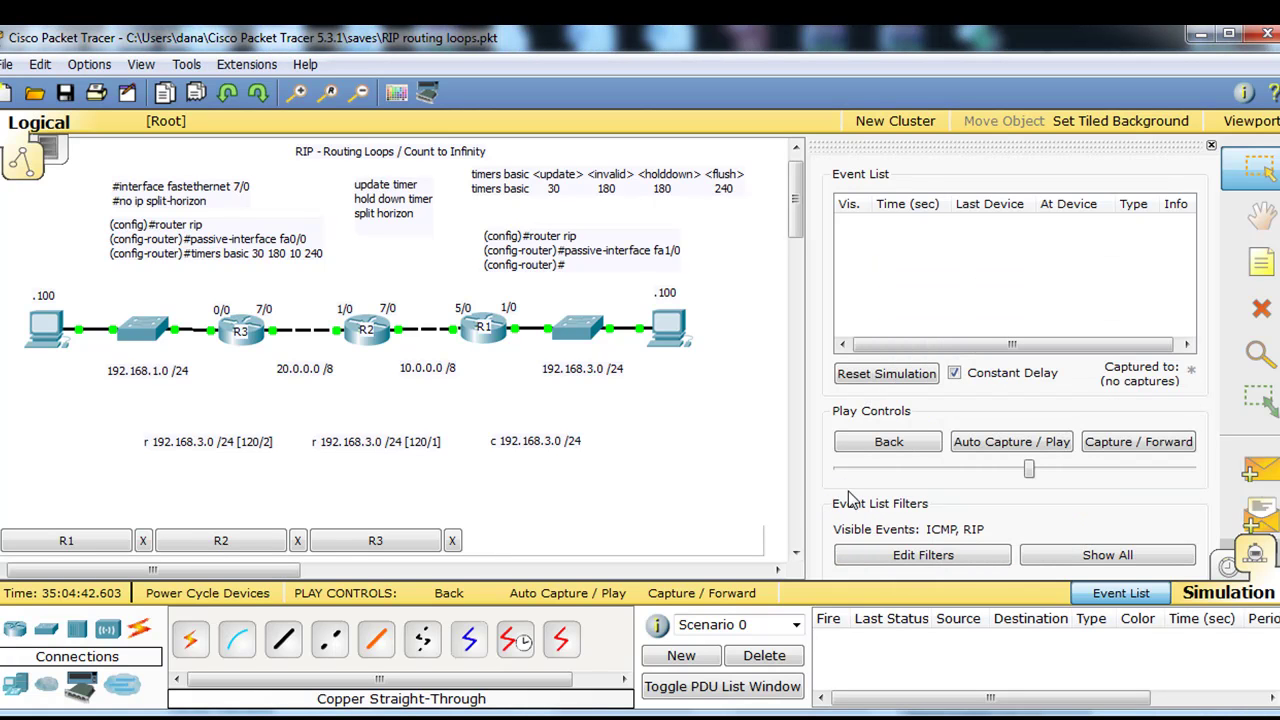
left_click(1006, 445)
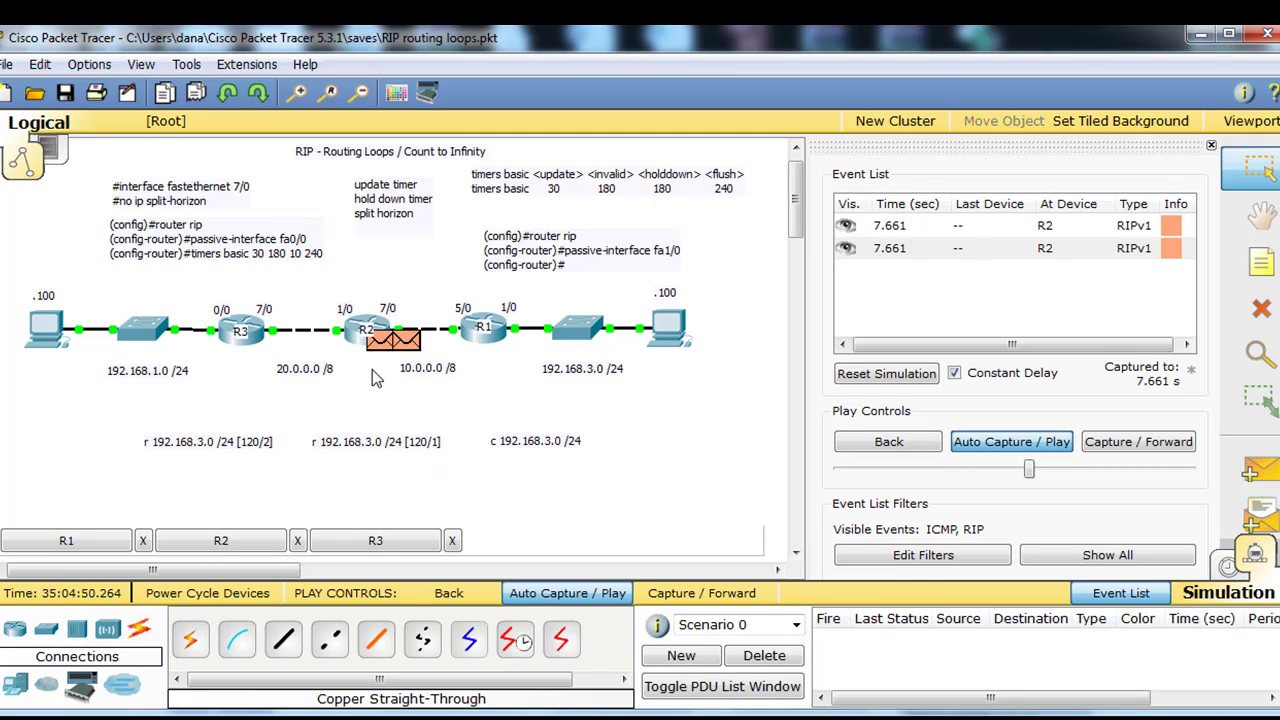
mouse_move(362, 377)
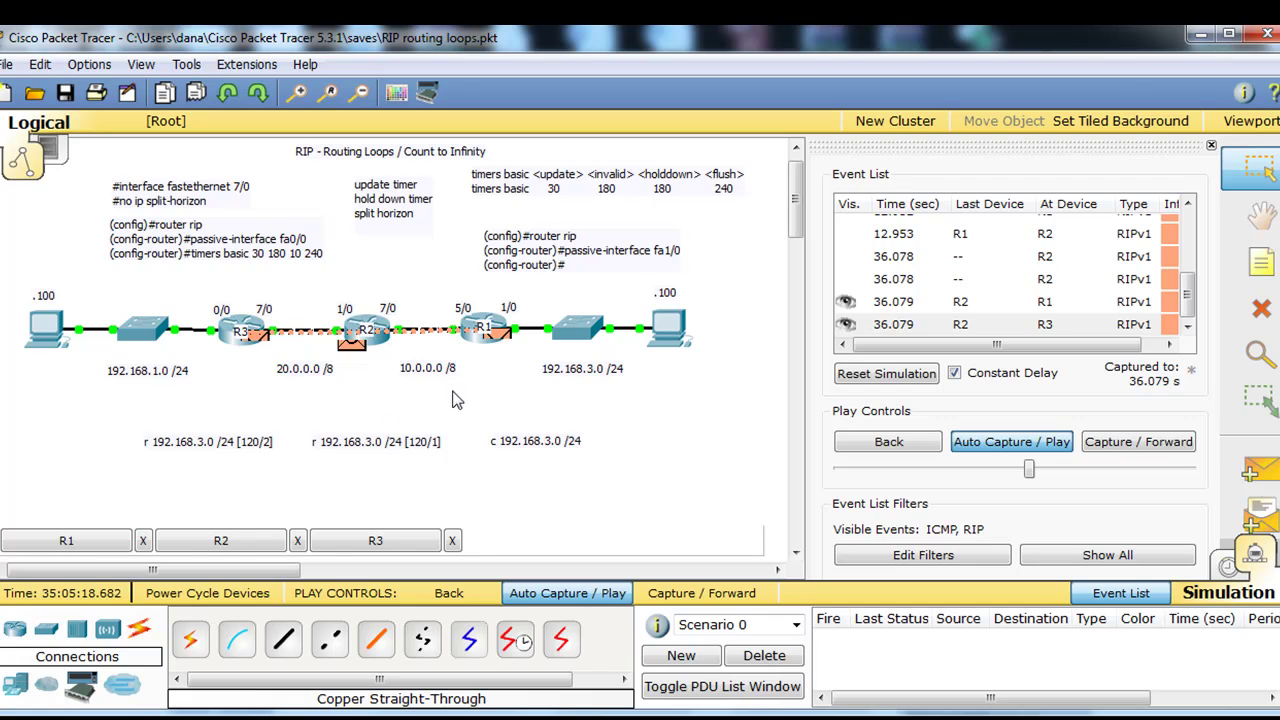
- Shut down port FastEthernet0/1 on Switch1, the switch between R1 and the 192.168.3.0/24 PC
left_click(578, 336)
left_click_drag(530, 163, 979, 135)
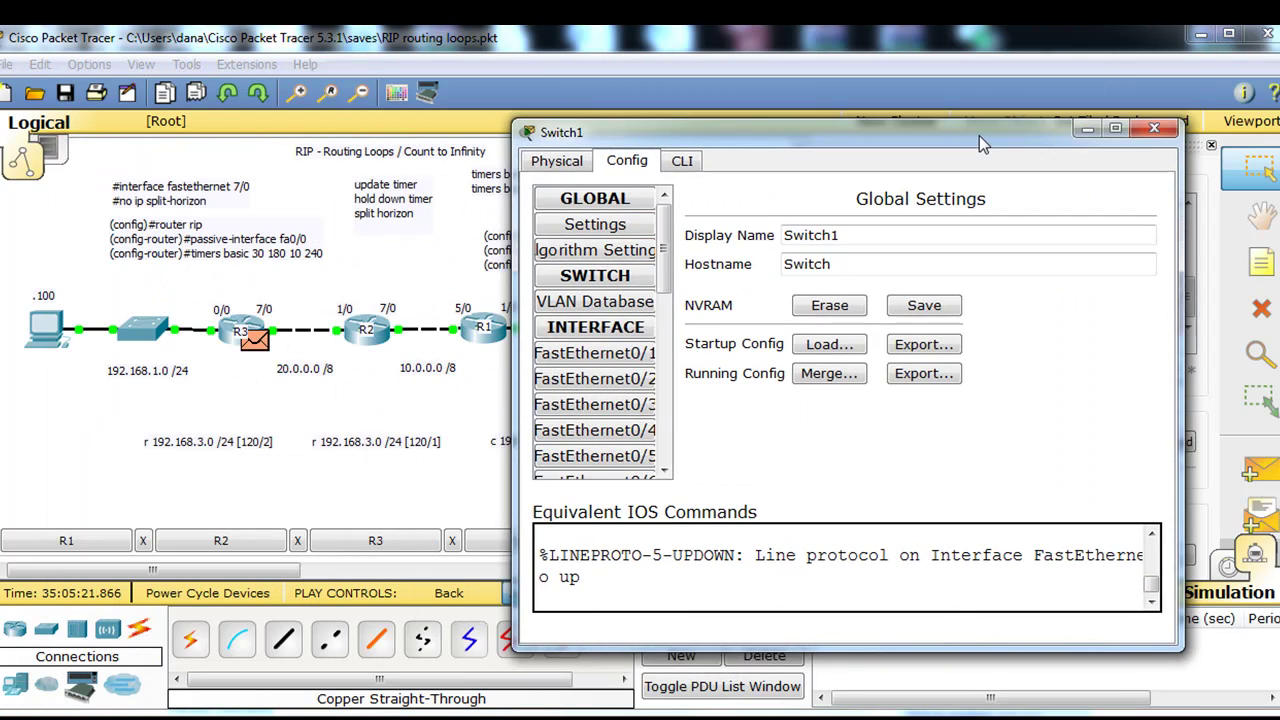
left_click(612, 356)
left_click_drag(713, 131, 783, 93)
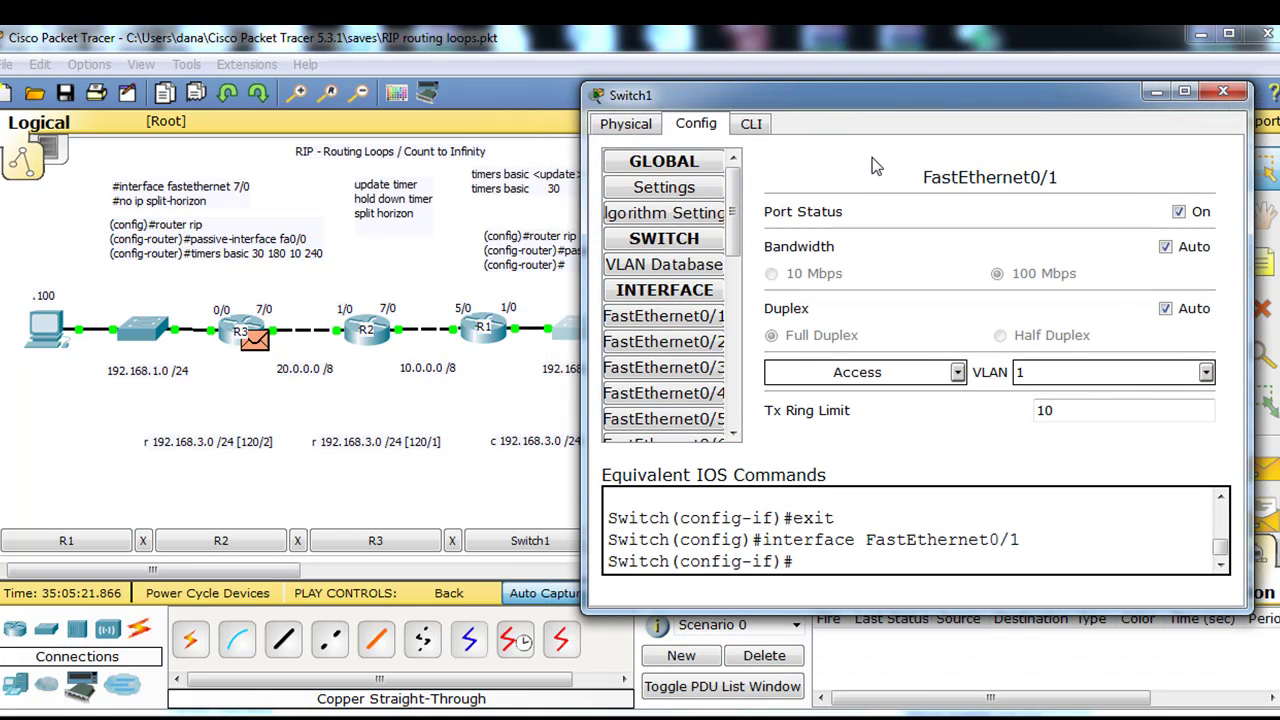
left_click_drag(968, 95, 1000, 95)
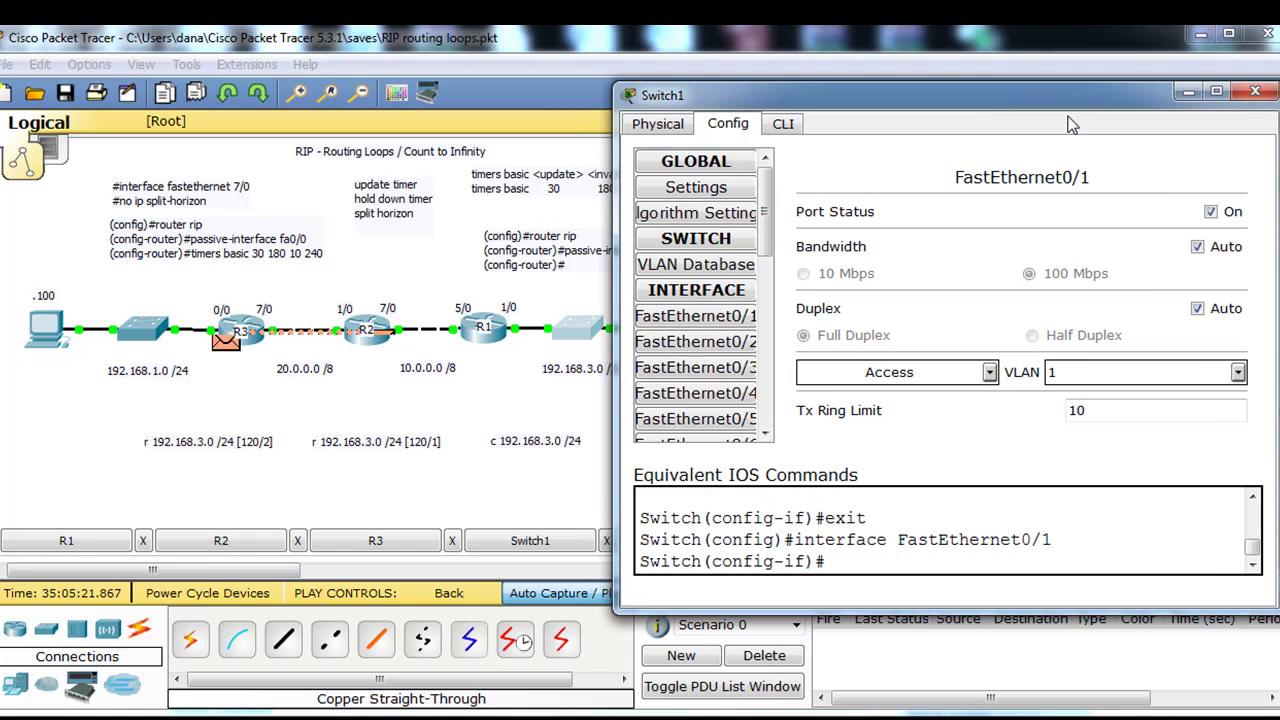
left_click(1211, 212)
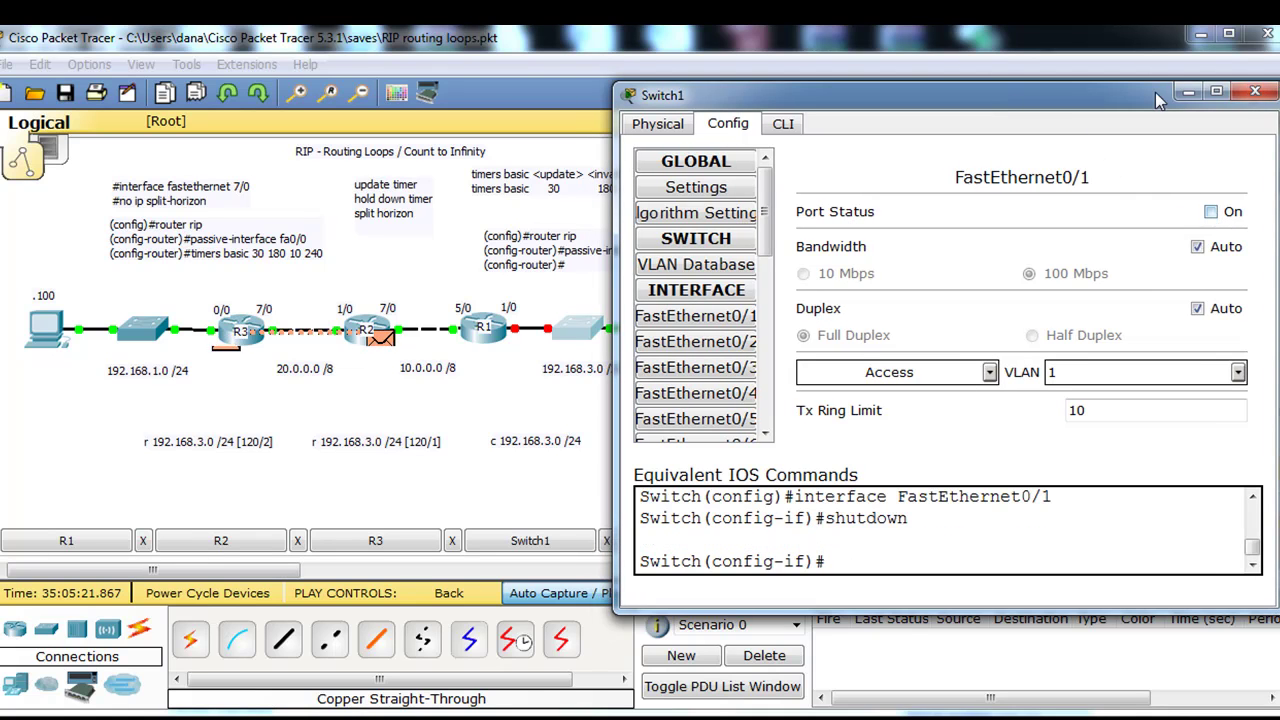
left_click(1188, 93)
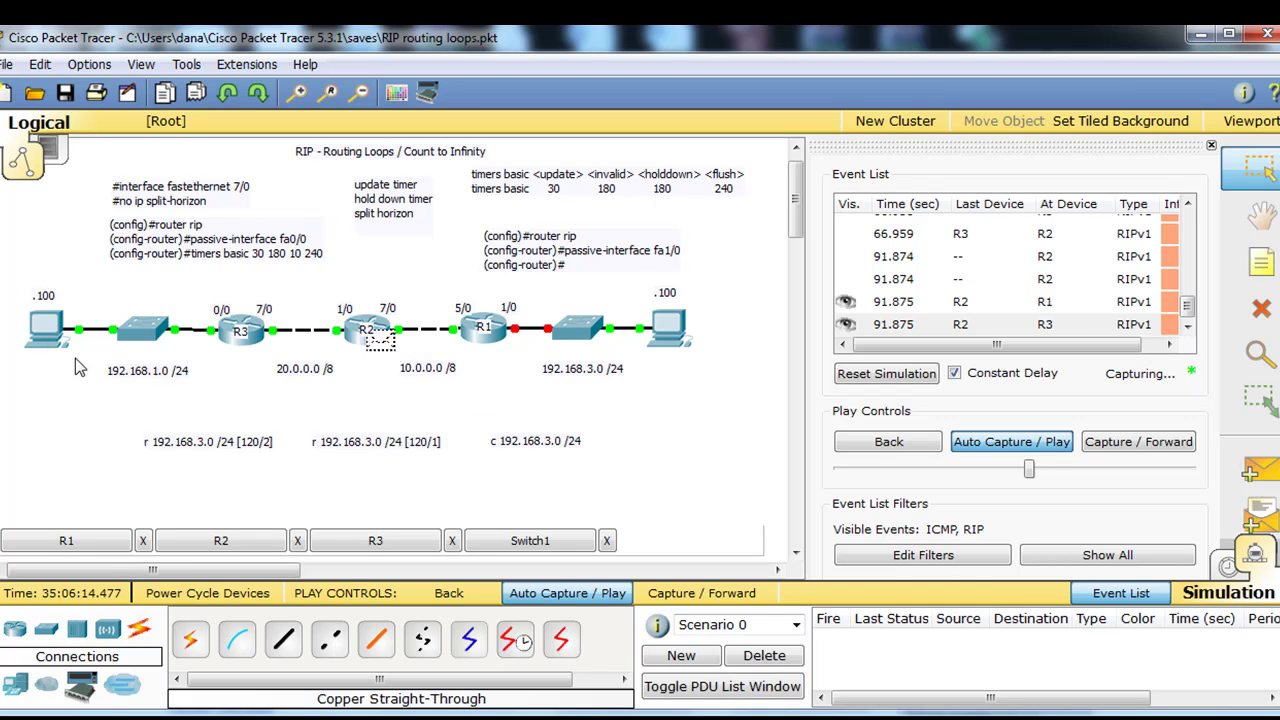
- Display R2's current routing table with show ip route
mouse_move(42, 333)
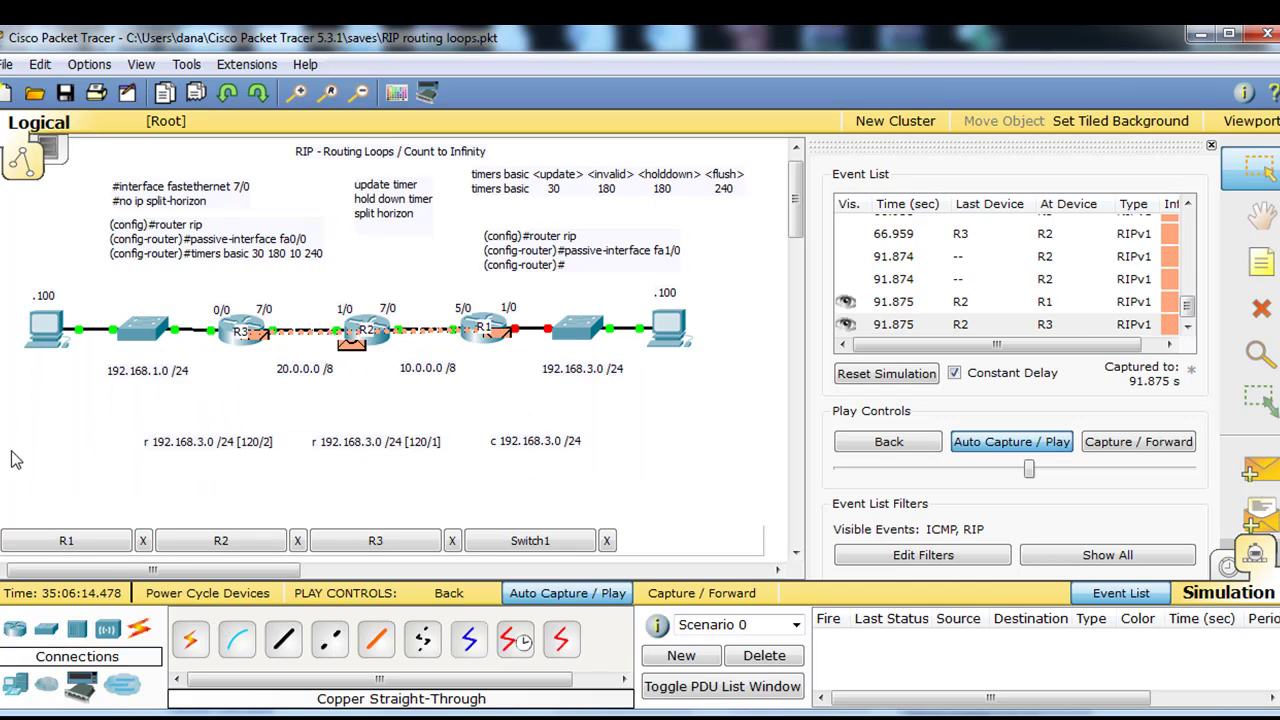
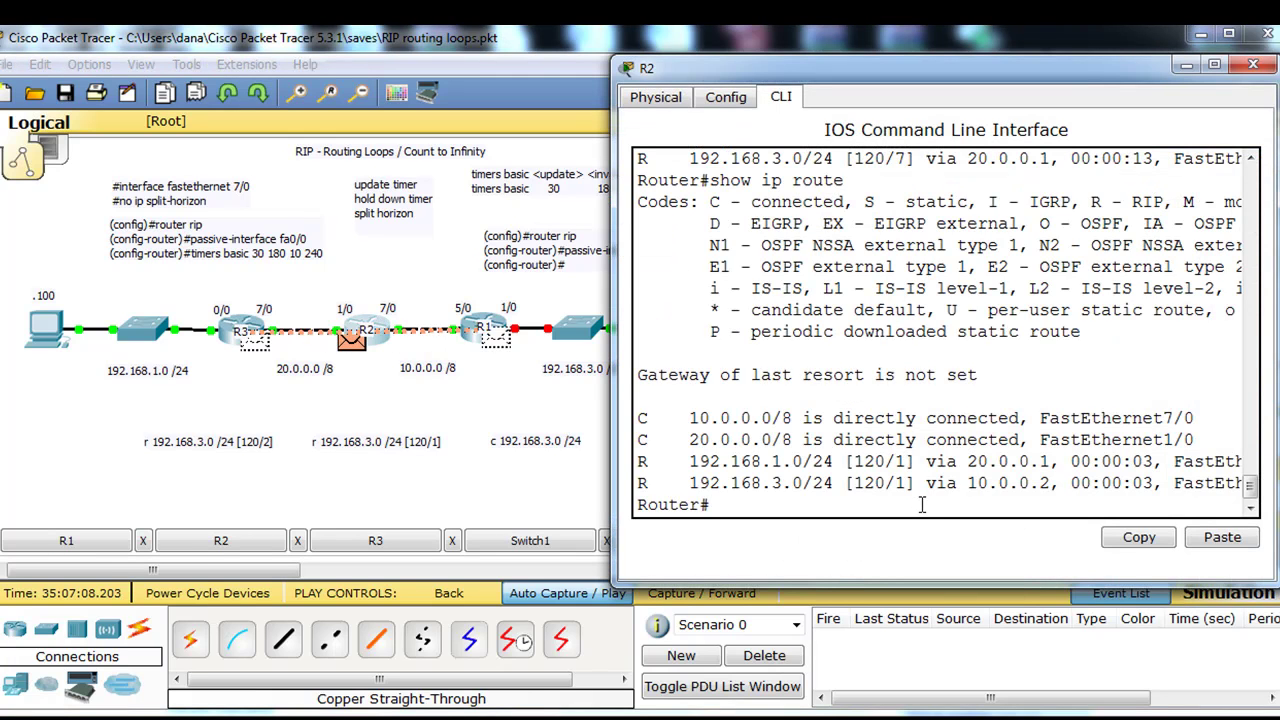
key("Up")
key("Return")
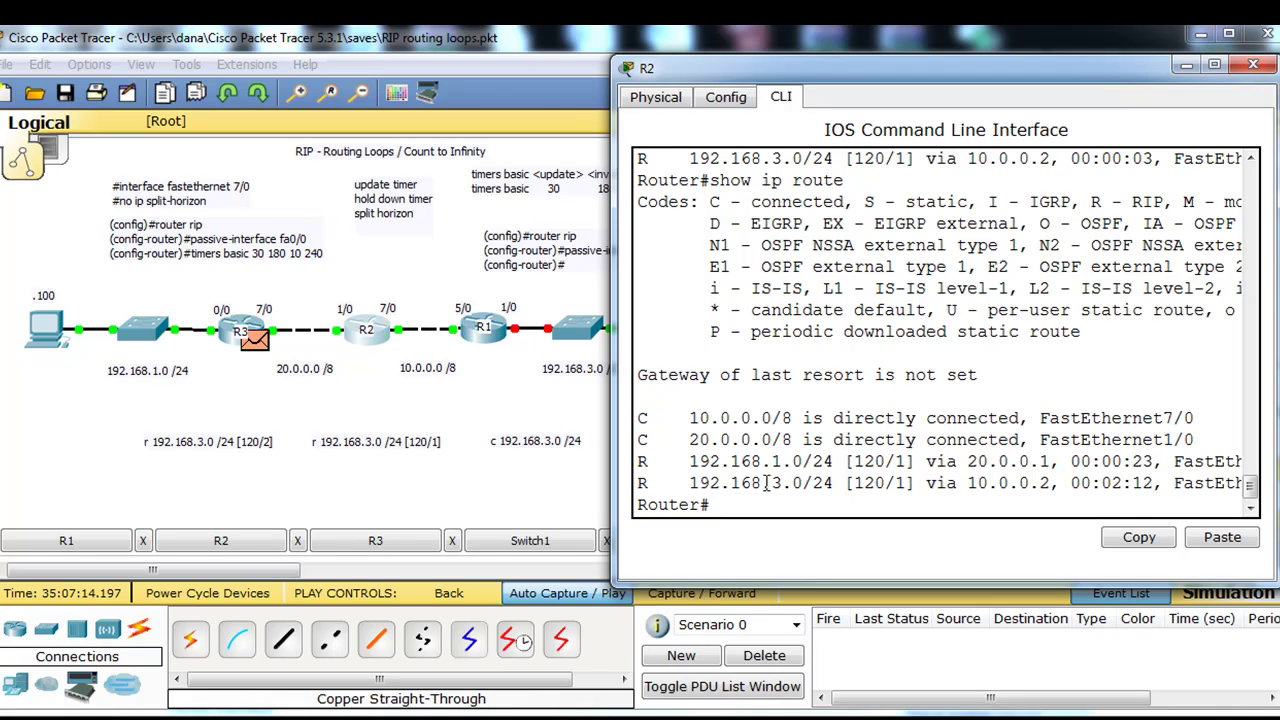
- Open R1's command line and display its routing table with show ip route
left_click(505, 341)
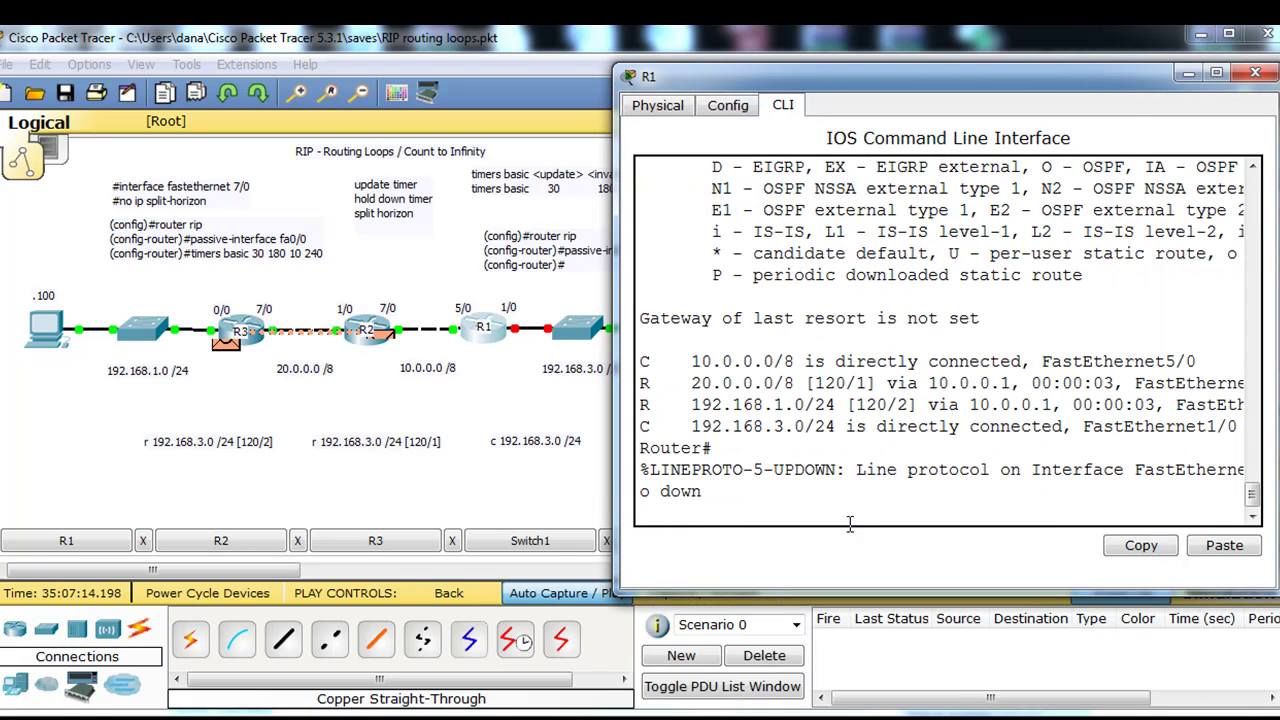
key("Return")
type("show ip rout")
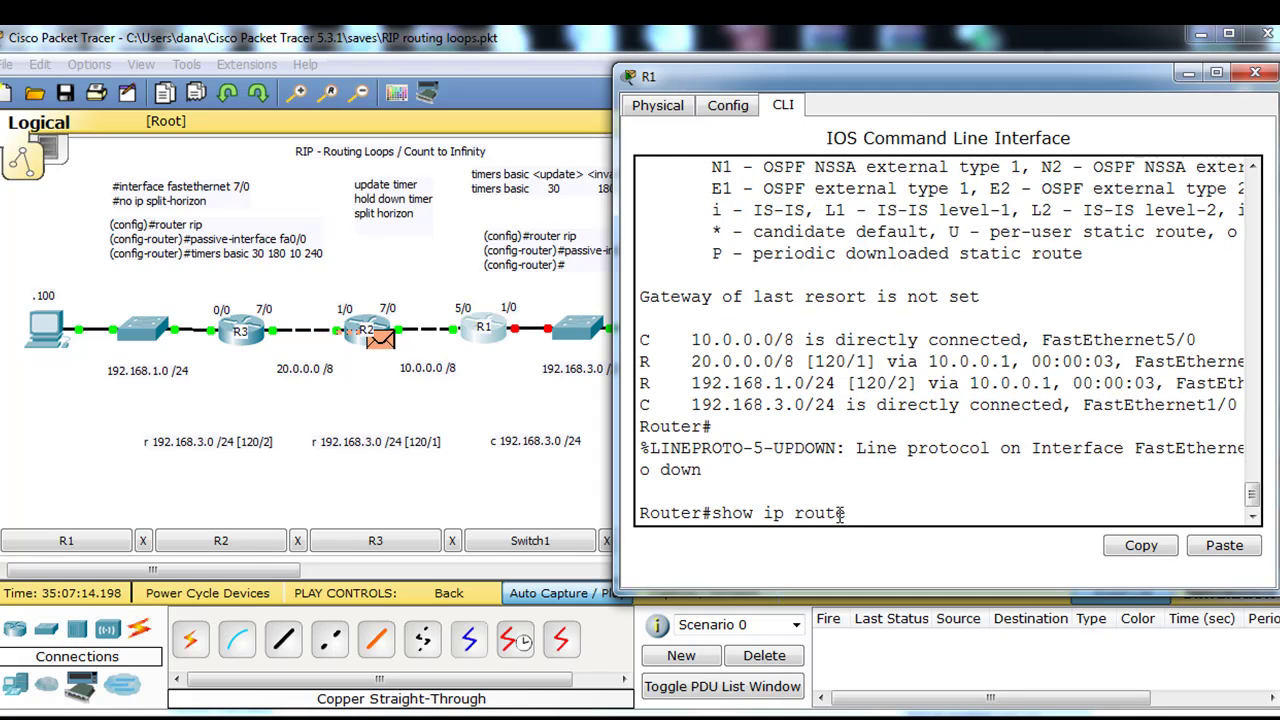
type("e")
key("Return")
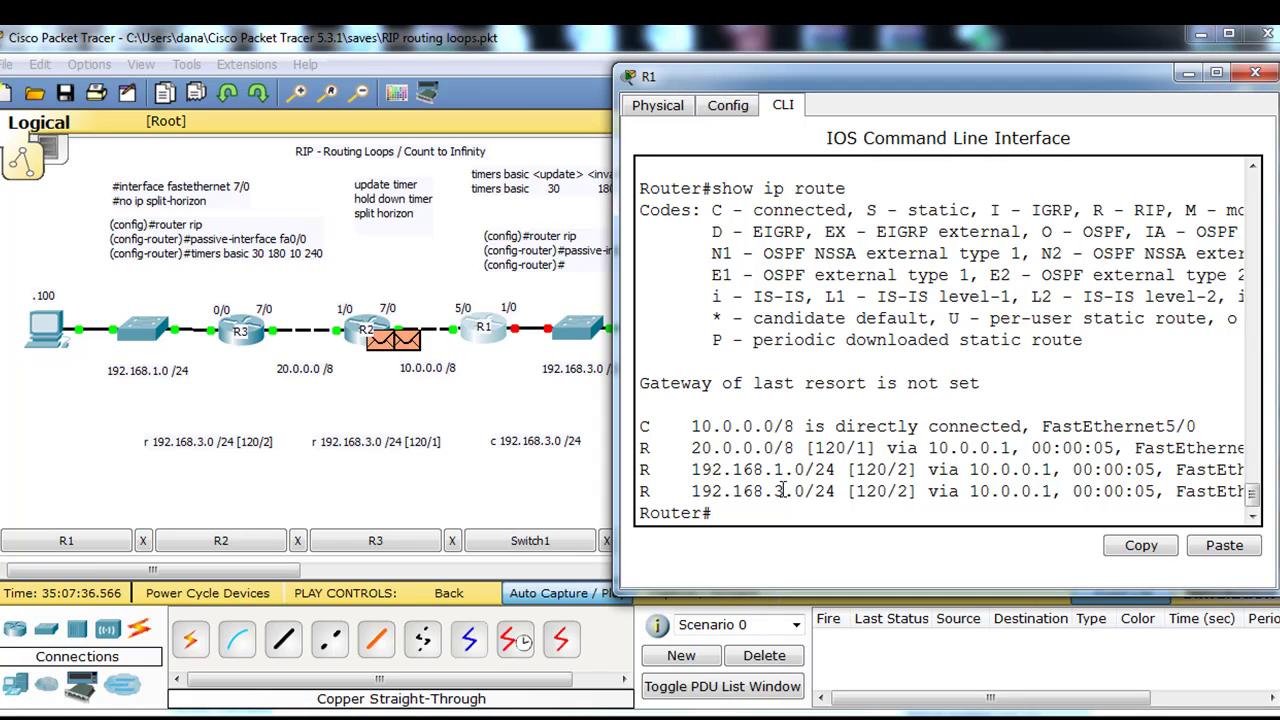
- Highlight the source and hop count of R1's 192.168.3.0/24 route, and the directly connected 10.0.0.0/8 entry
double_click(650, 490)
left_click(776, 490)
left_click_drag(886, 491, 910, 491)
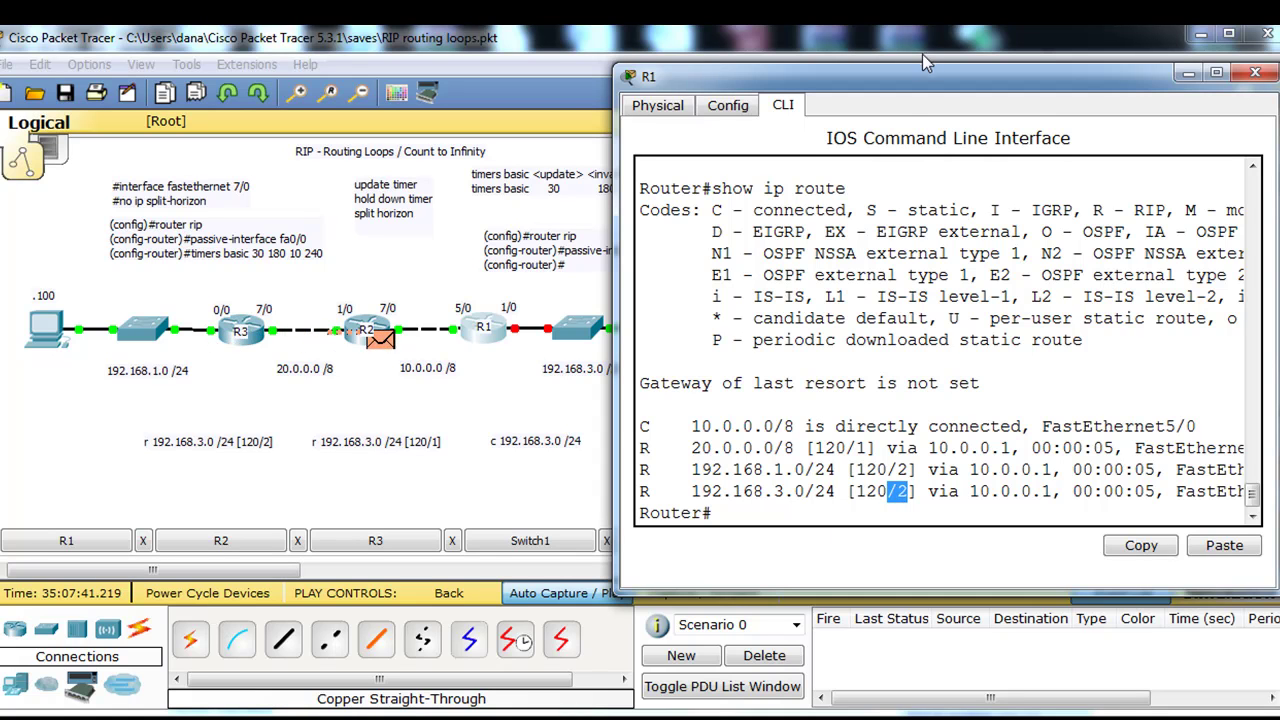
left_click_drag(927, 72, 972, 67)
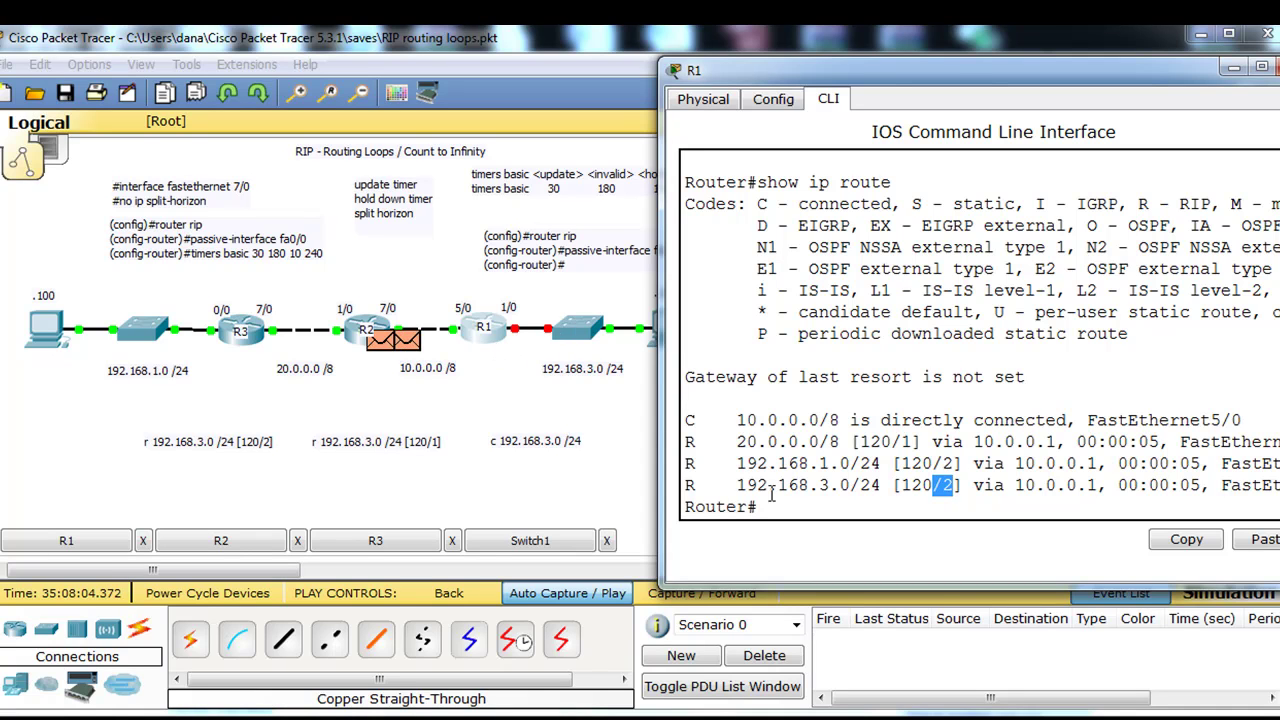
left_click(689, 410)
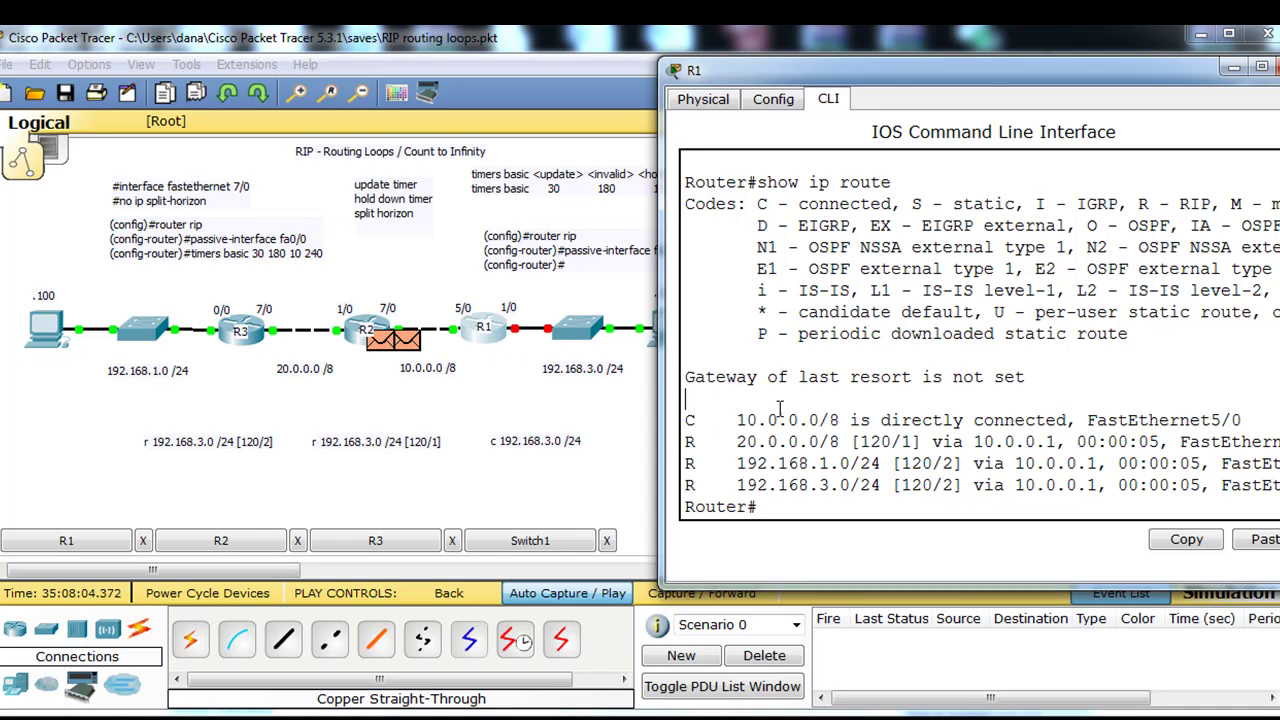
left_click(868, 409, "shift")
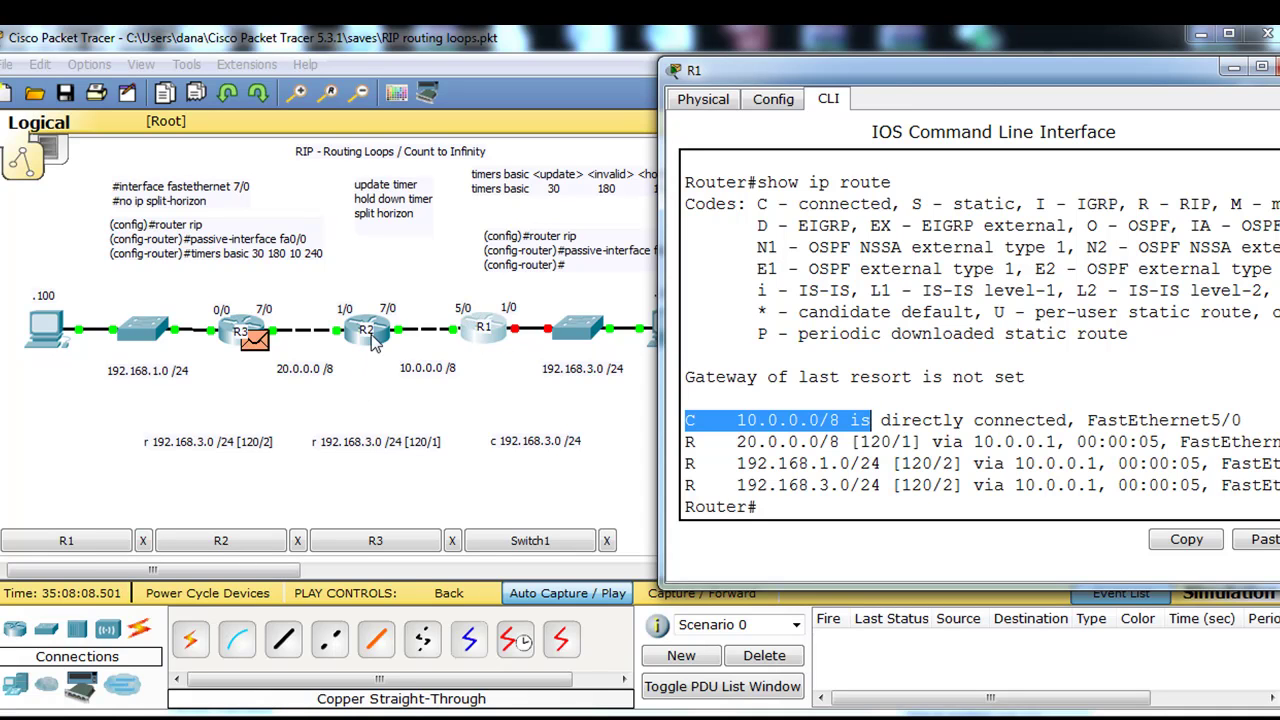
- Run show ip route on R1 two more times, highlighting the status of the 192.168.3.0/24 route in between
left_click(829, 505)
key("Up")
key("Return")
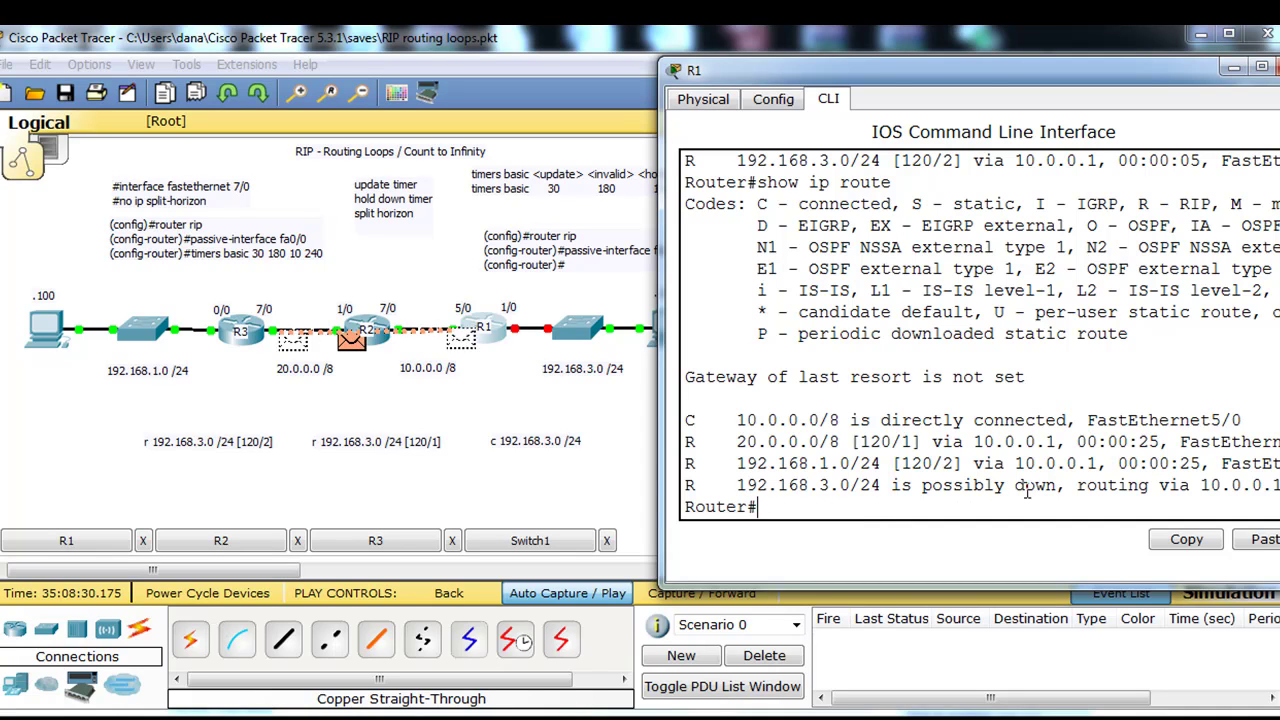
left_click_drag(1056, 487, 904, 487)
left_click(920, 508)
key("Up")
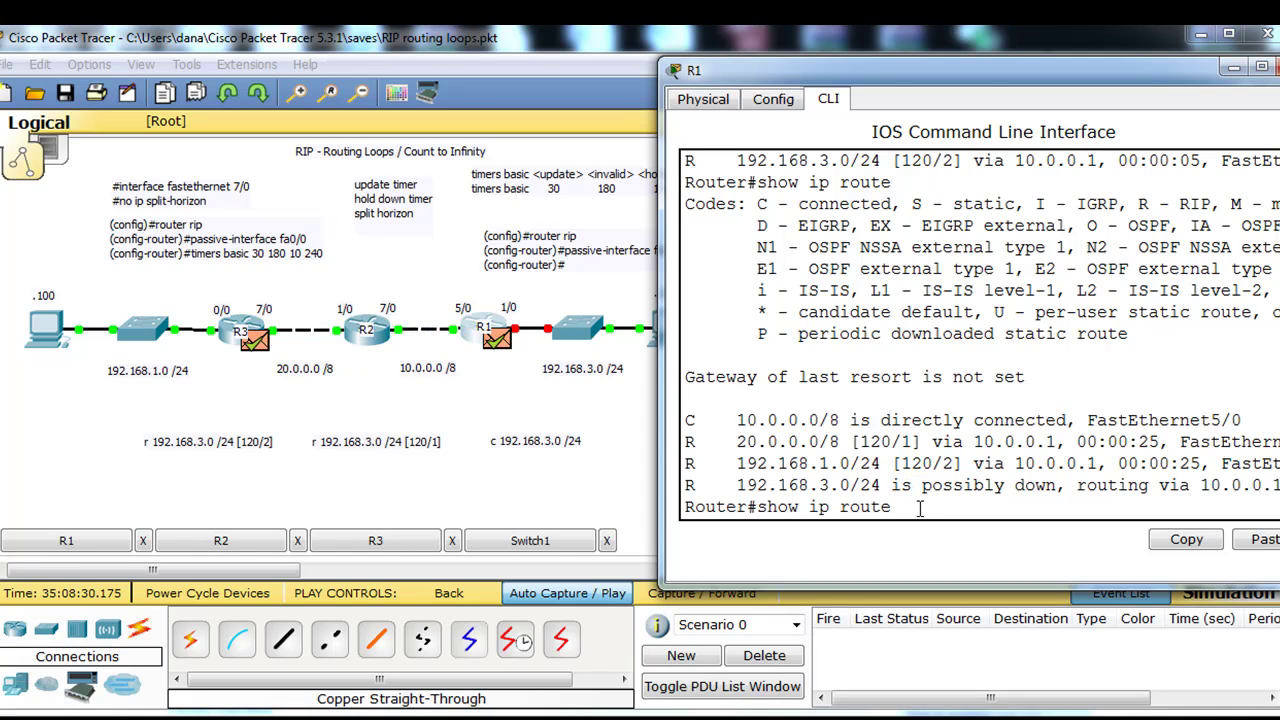
key("Return")
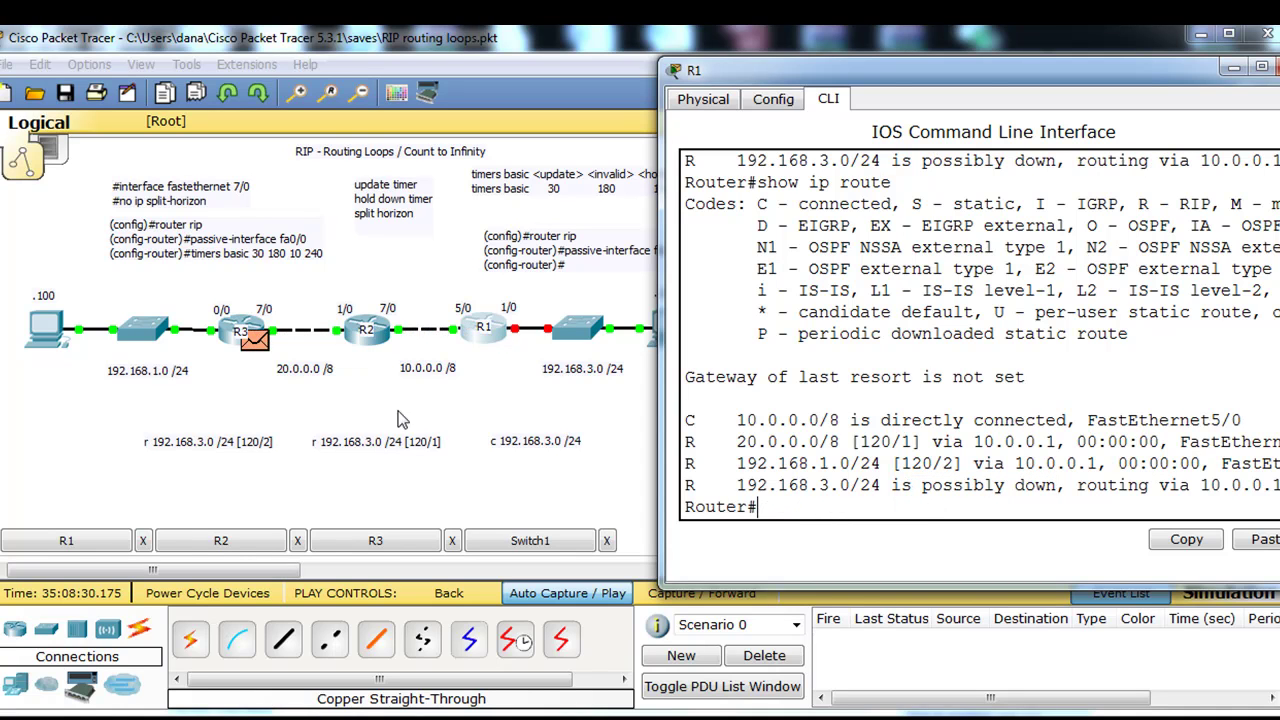
- Recheck the routing tables of R2 and R3 with show ip route, and clear the R3 window away
left_click(365, 342)
key("Up")
key("Return")
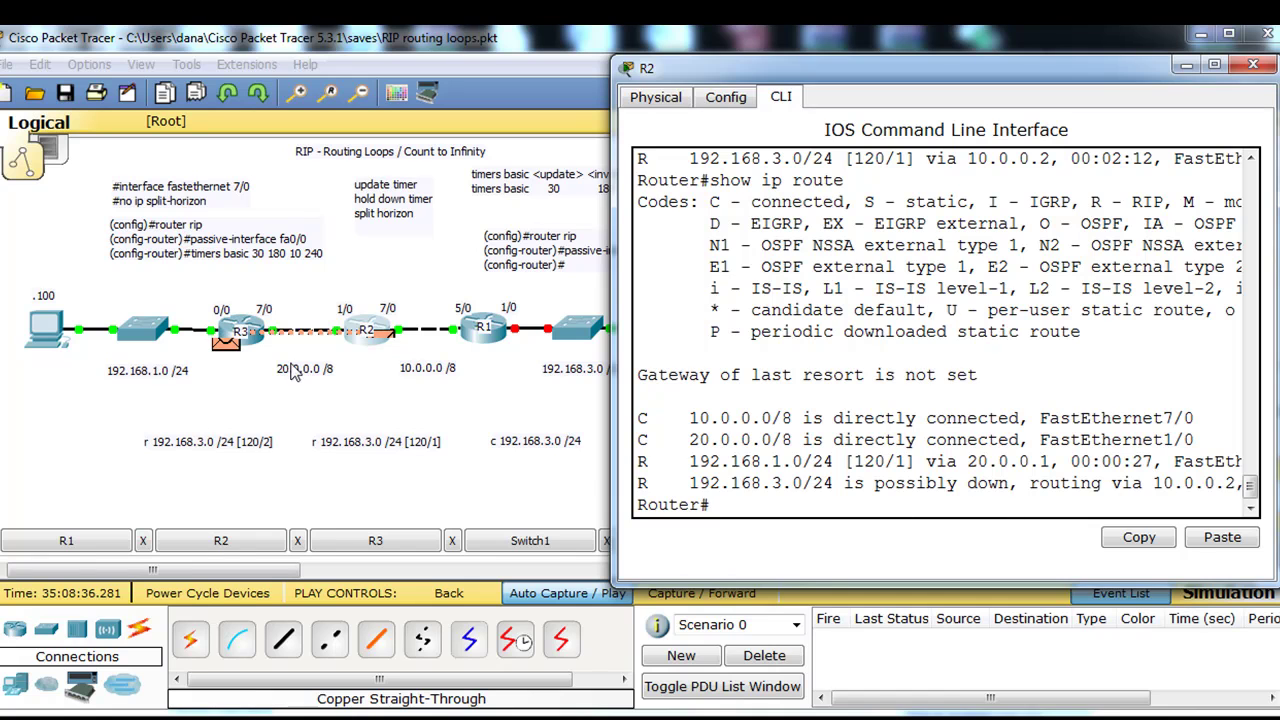
left_click(245, 325)
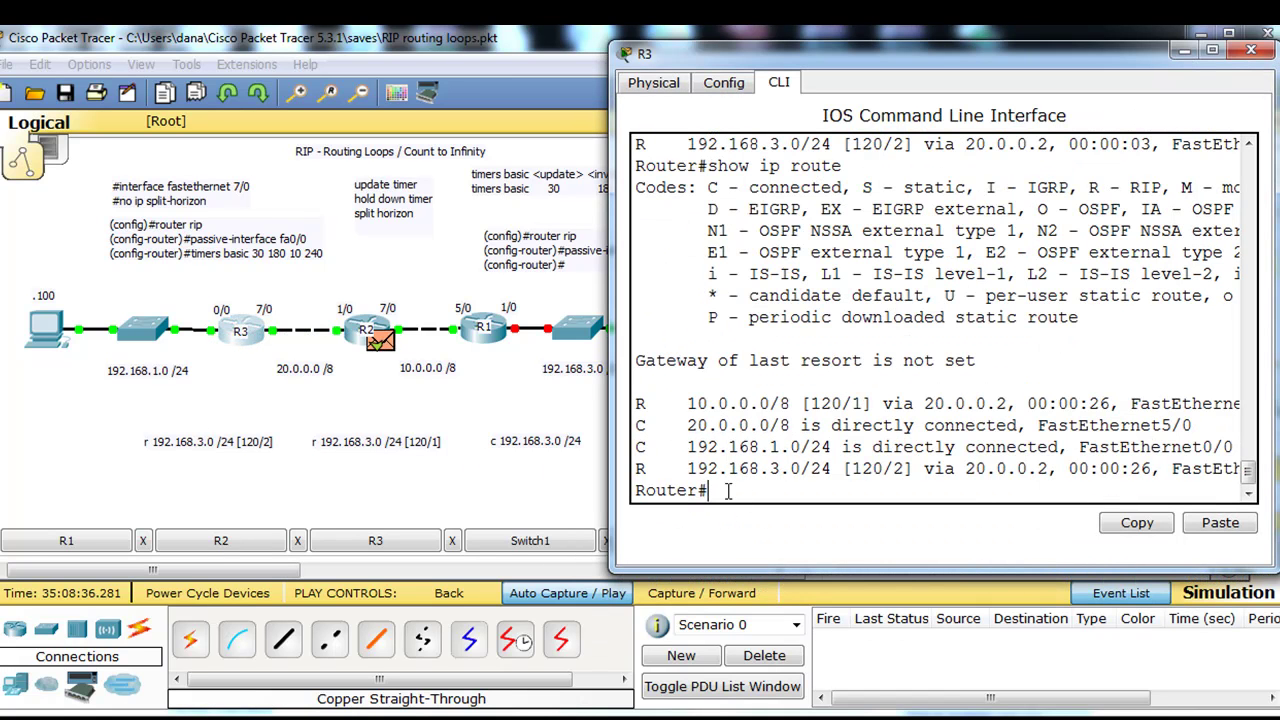
key("Up")
key("Return")
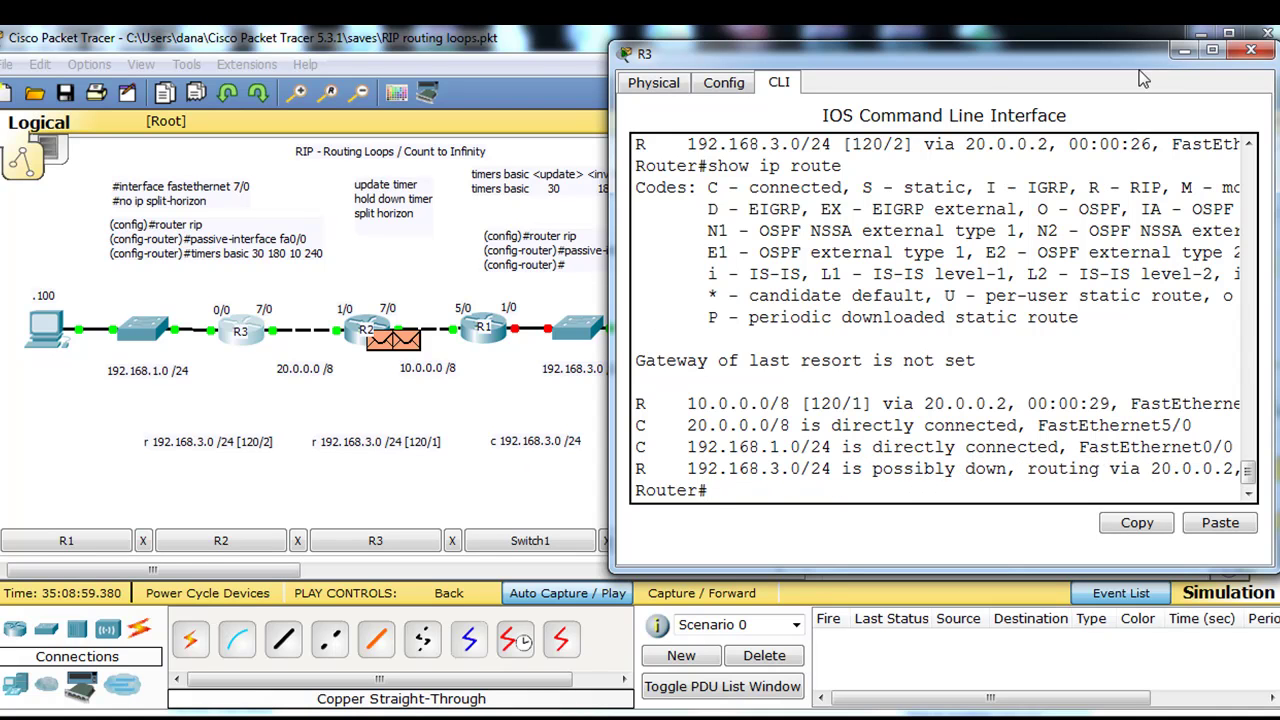
left_click(1186, 52)
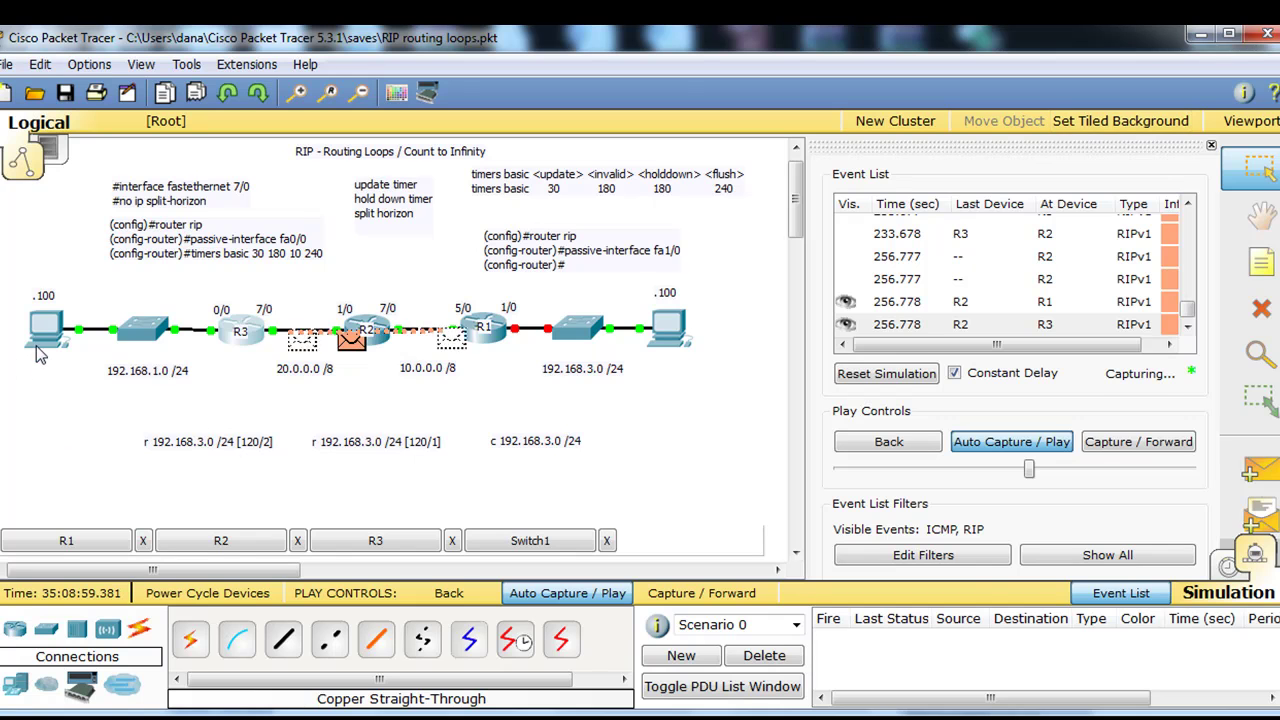
- Try to ping 192.168.3.100 from PC1's command prompt, and close the PC1 window
left_click(46, 330)
left_click_drag(220, 62, 883, 67)
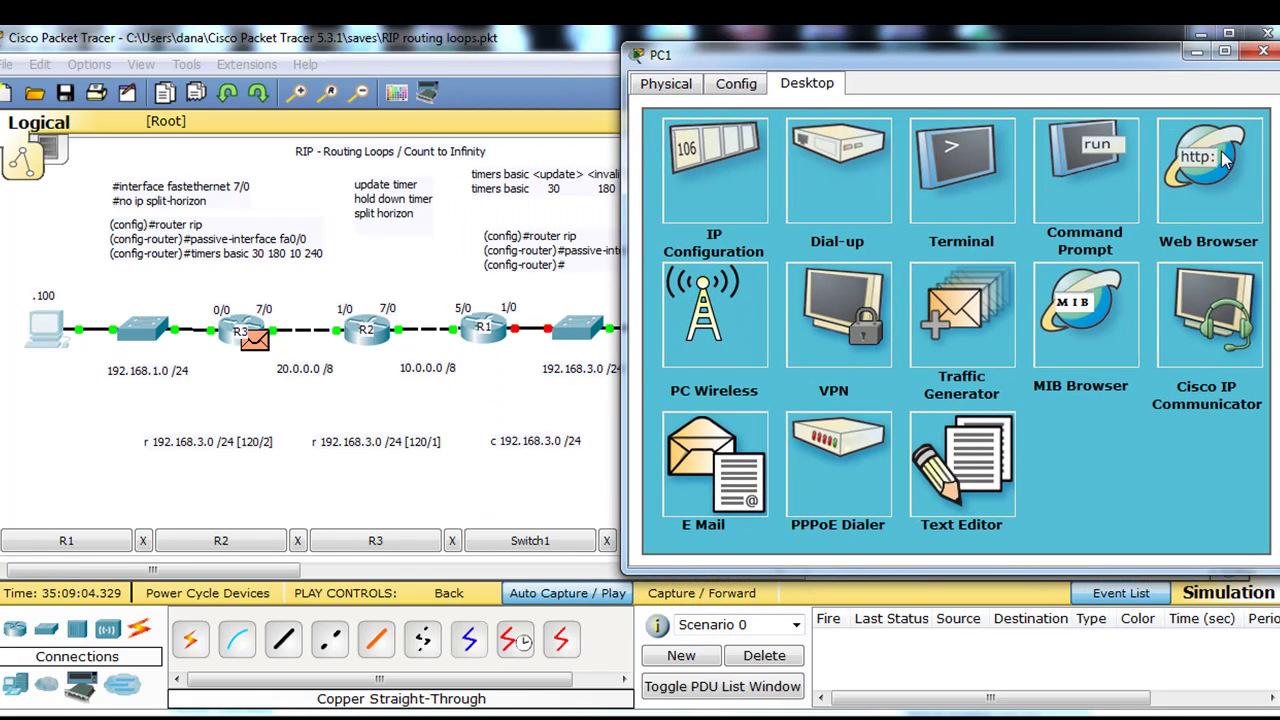
left_click(1070, 185)
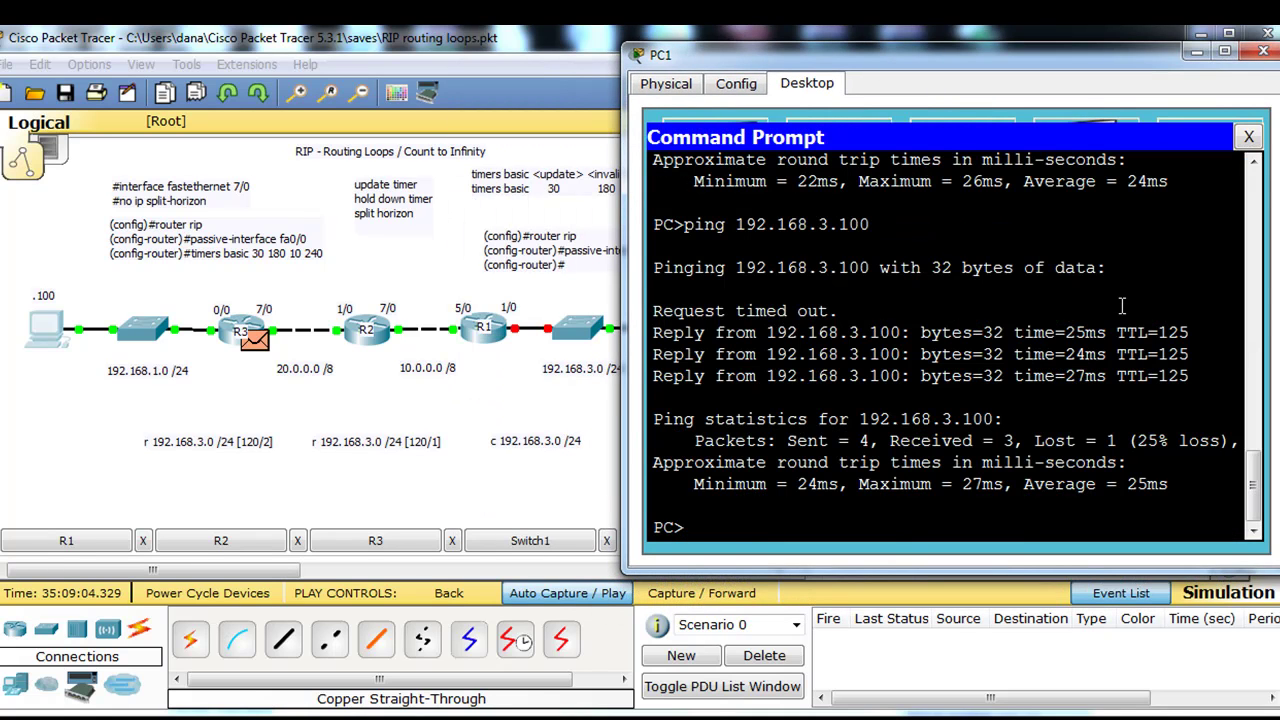
key("Up")
key("Return")
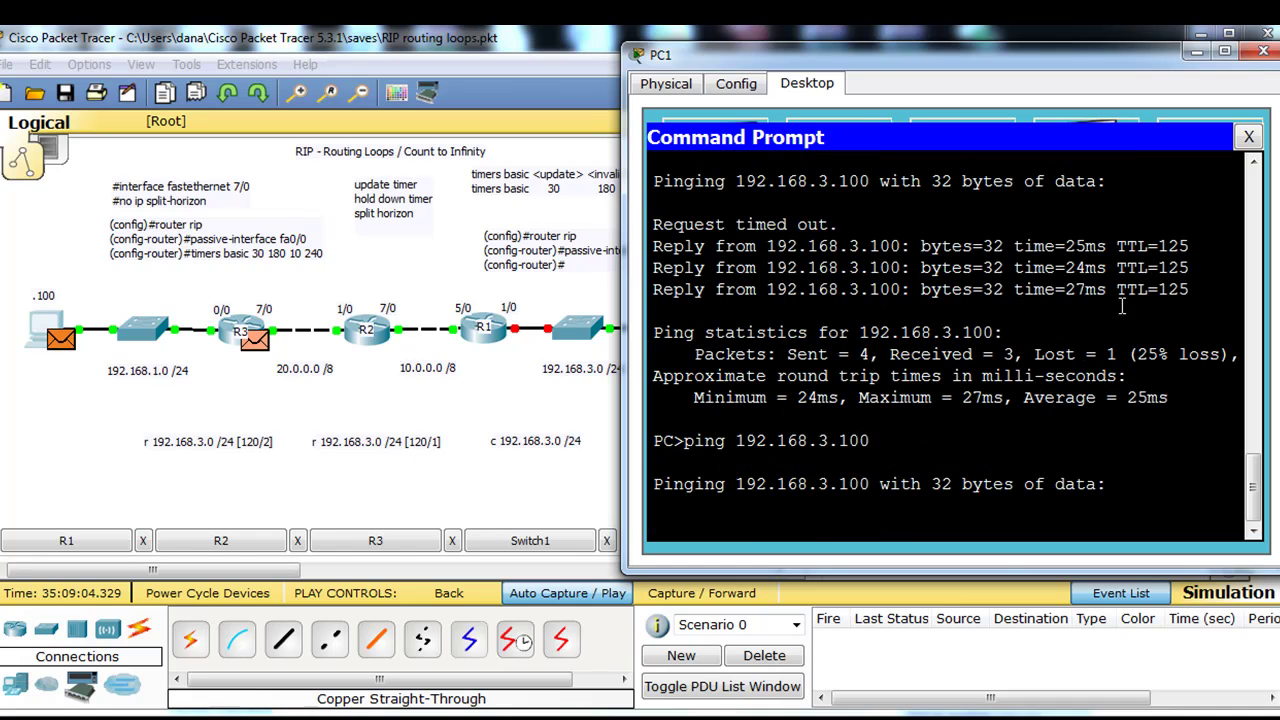
left_click(1263, 50)
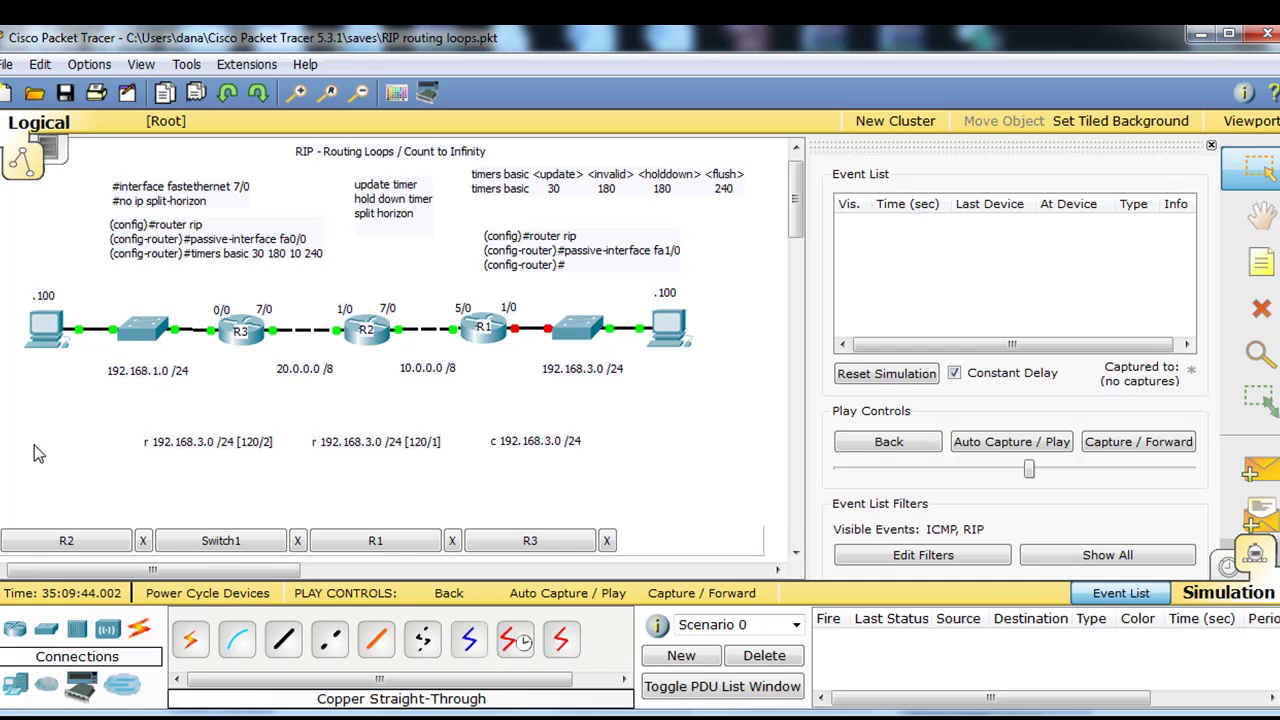
- Ping 192.168.3.100 again from PC1's command prompt, and minimize the PC1 window to uncover the topology
mouse_move(48, 331)
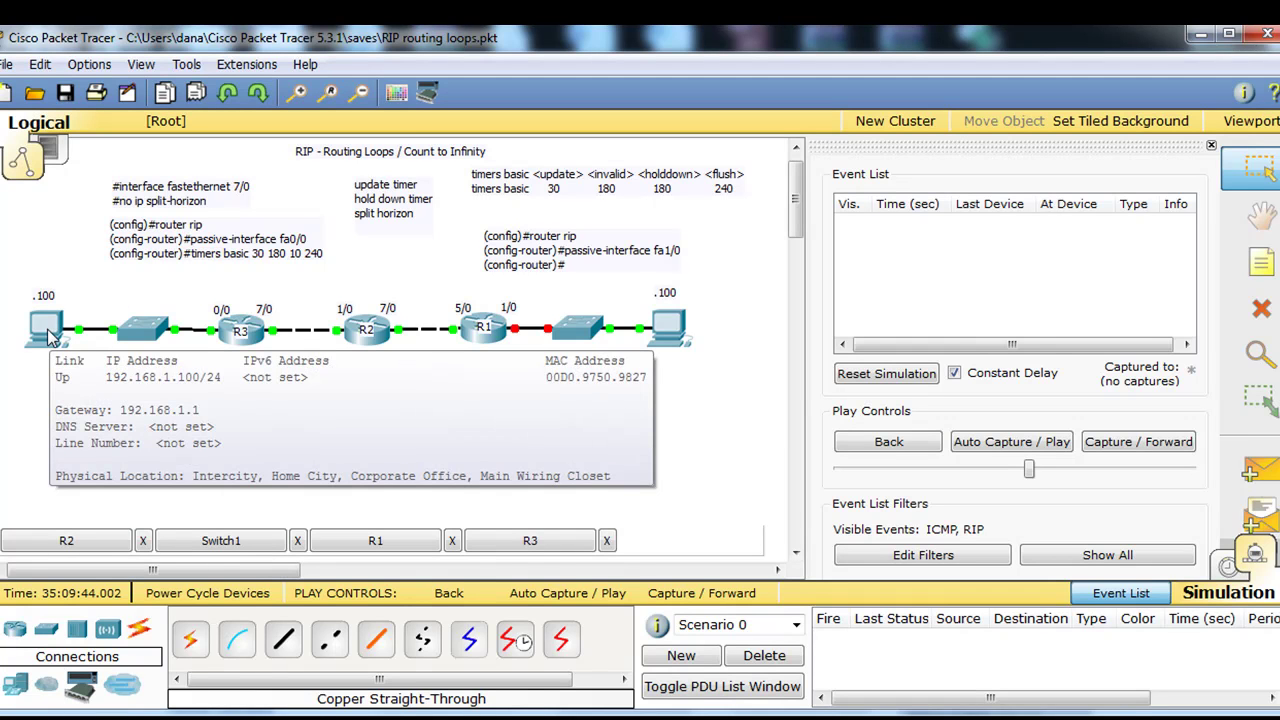
left_click(47, 329)
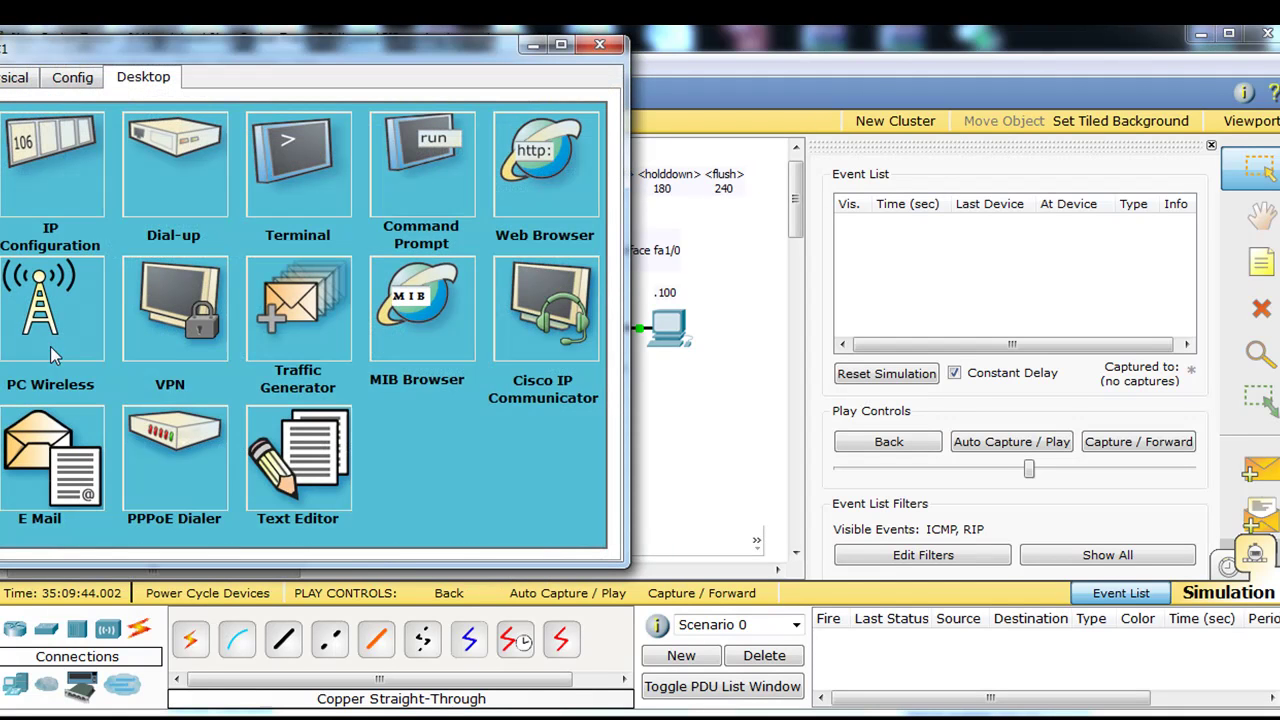
left_click(403, 154)
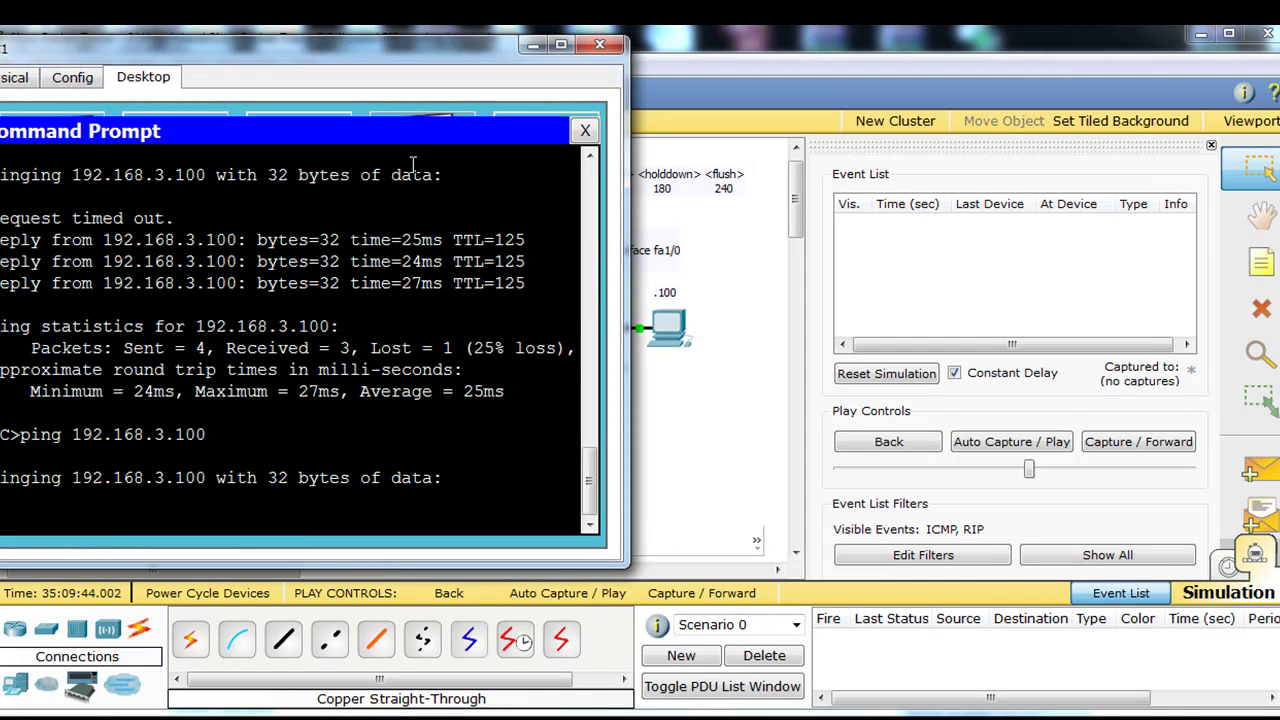
left_click_drag(403, 44, 1047, 60)
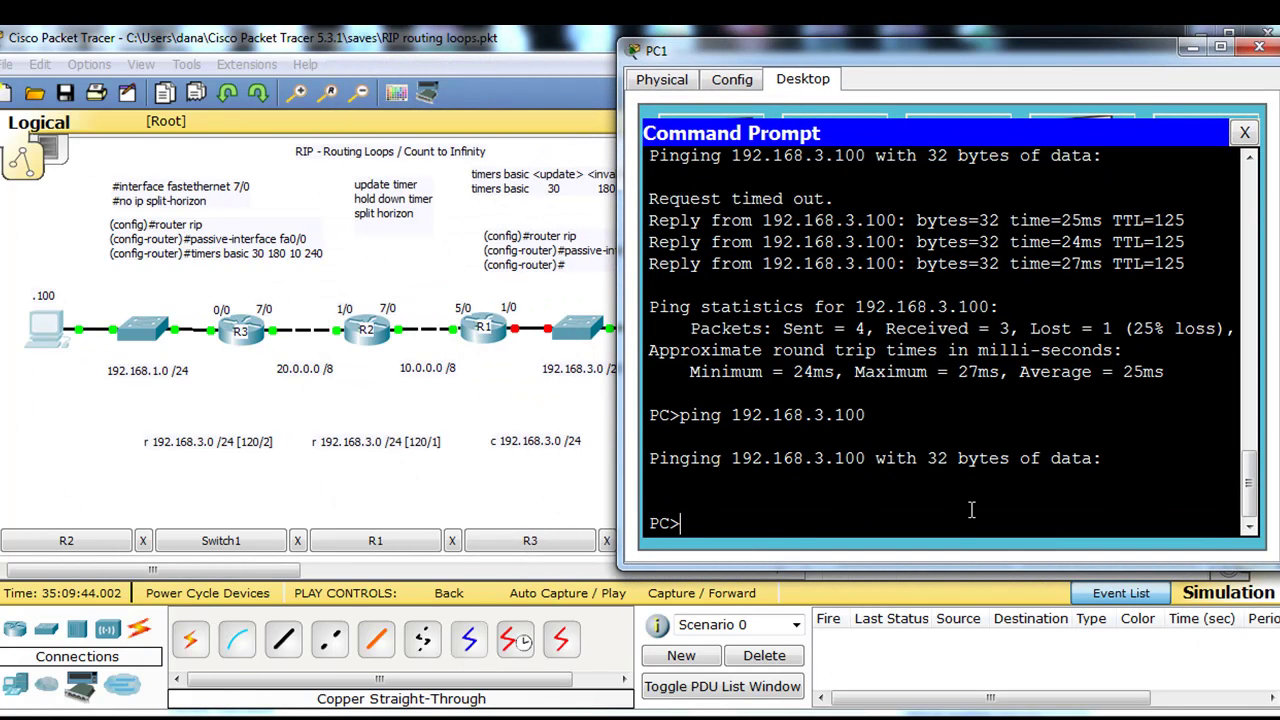
key("Up")
key("Return")
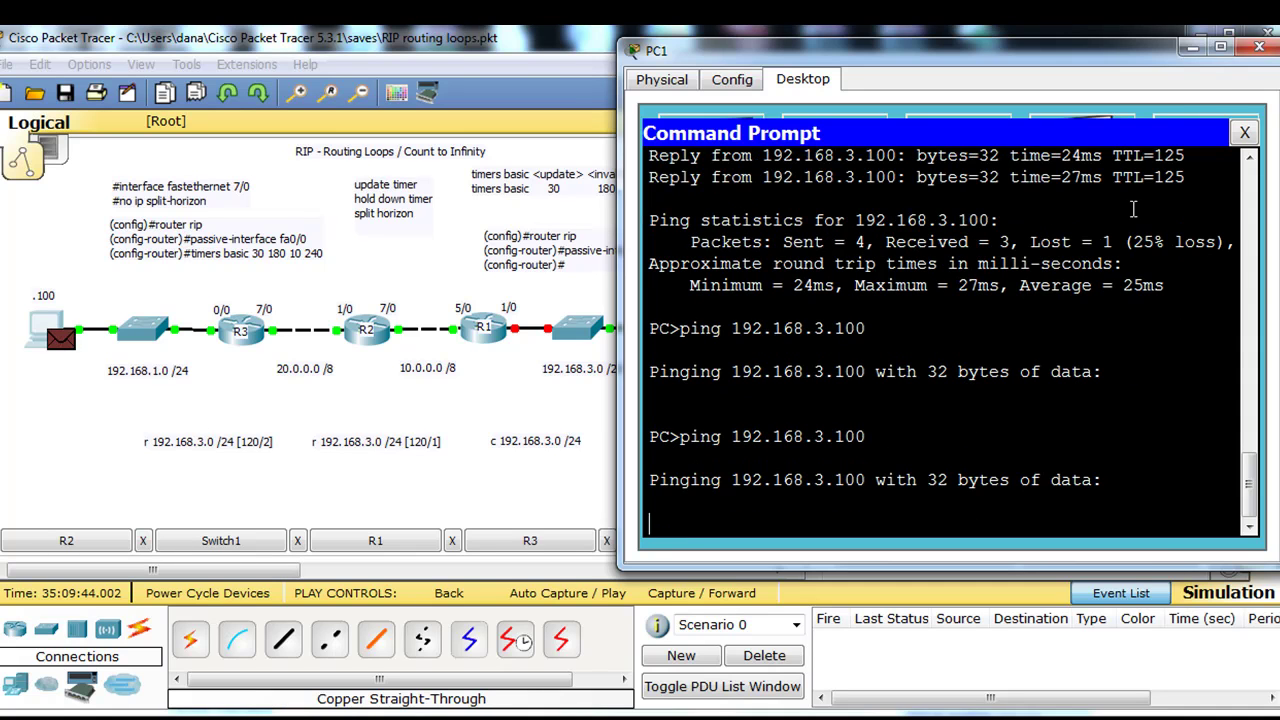
left_click(1190, 49)
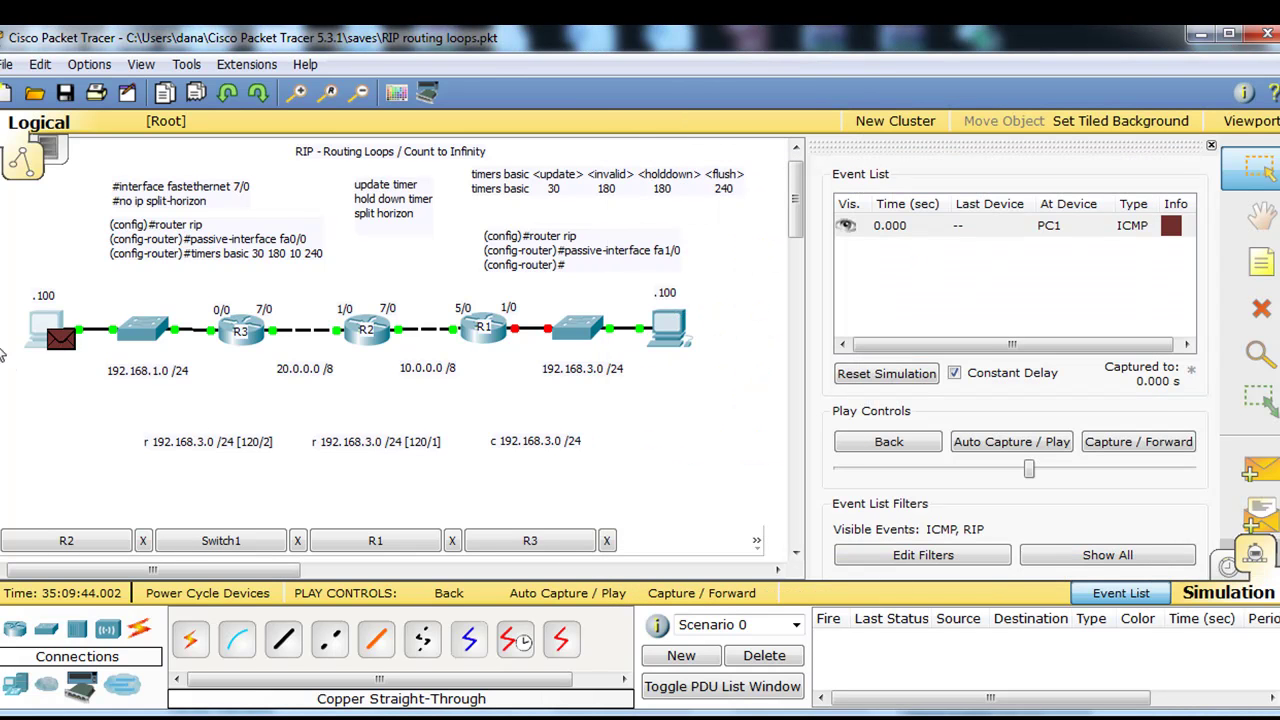
- Start the automatic capture and follow the ping packet's path through the routers
left_click(987, 452)
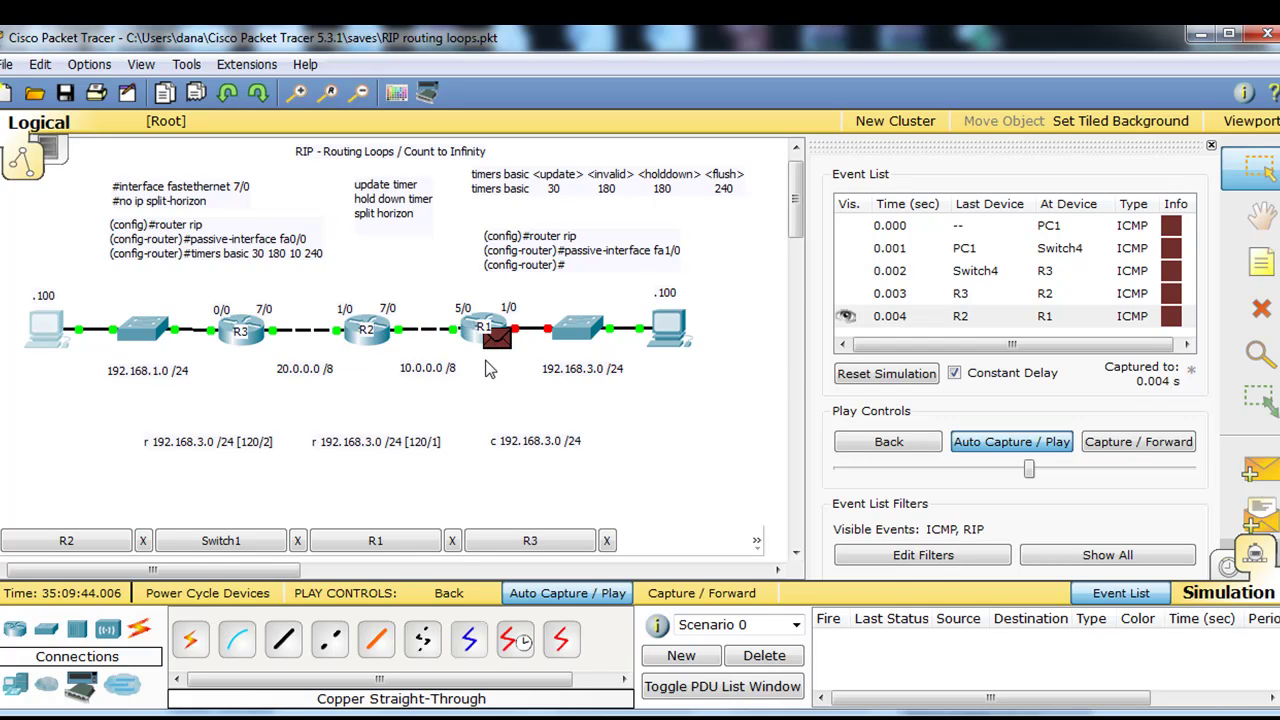
mouse_move(494, 354)
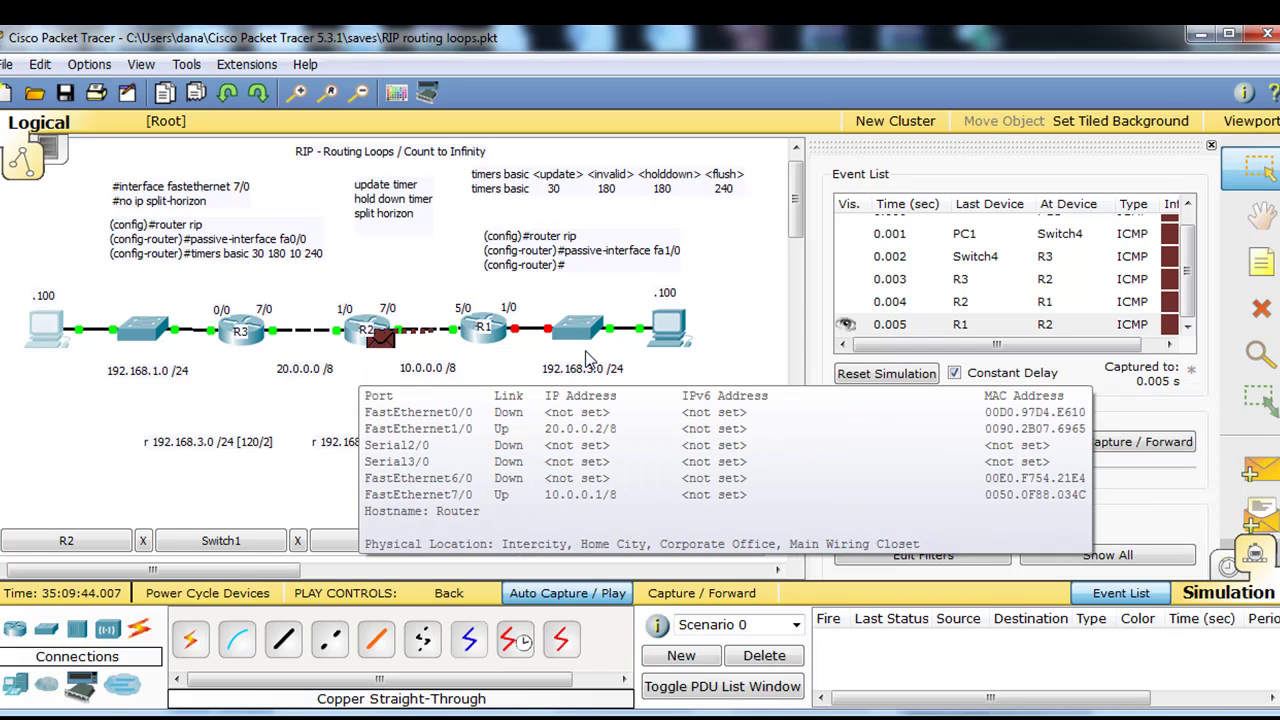
mouse_move(672, 345)
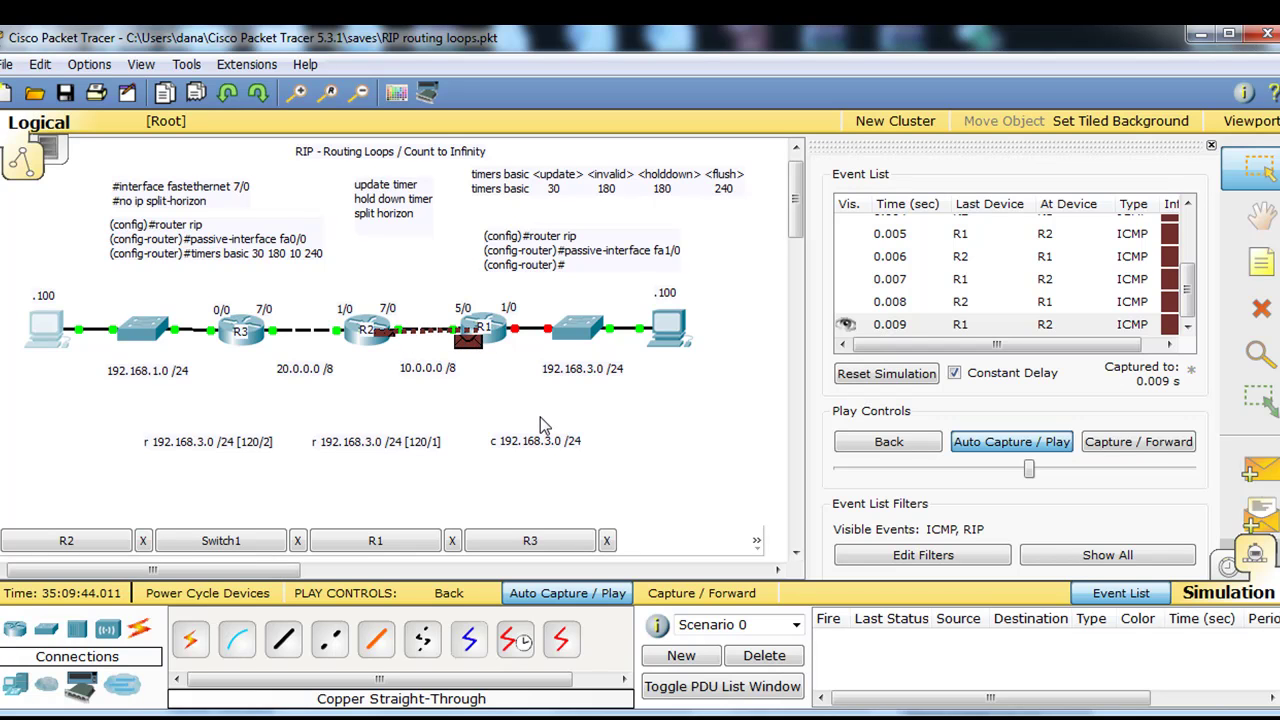
- Reopen R1's command line during the ping capture and check its 192.168.3.0/24 route with show ip route
left_click(503, 338)
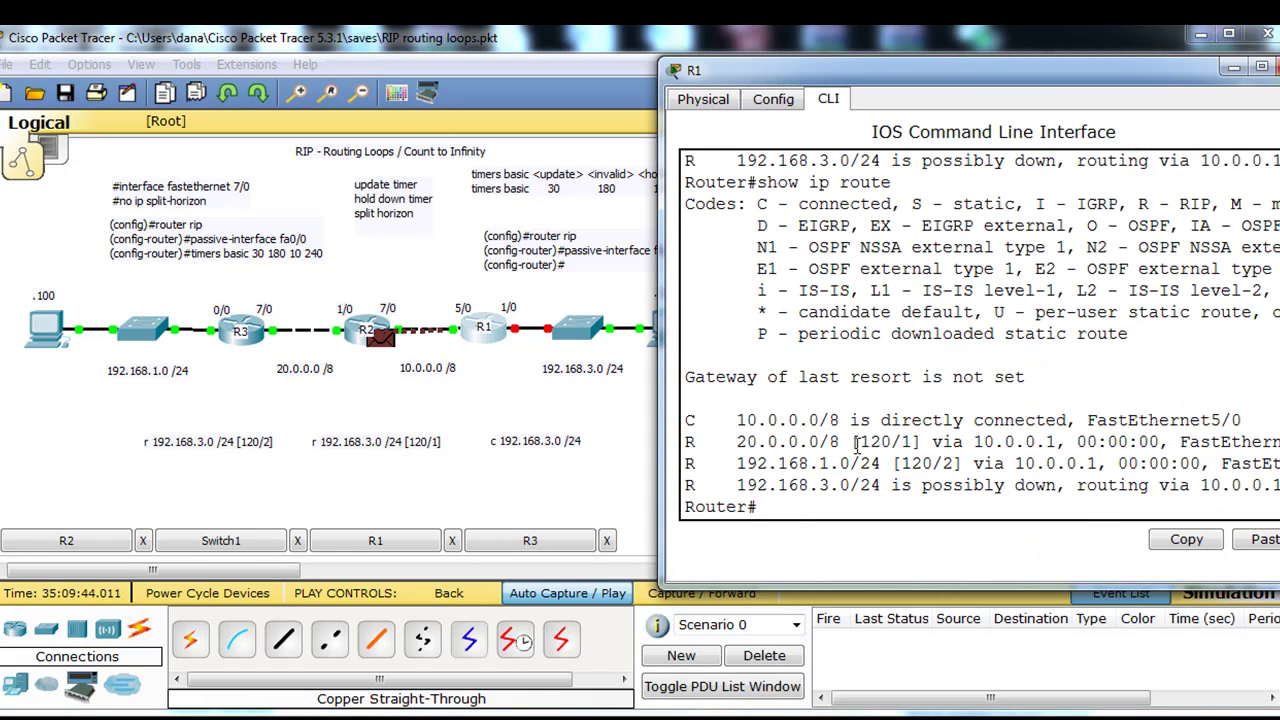
key("Up")
key("Return")
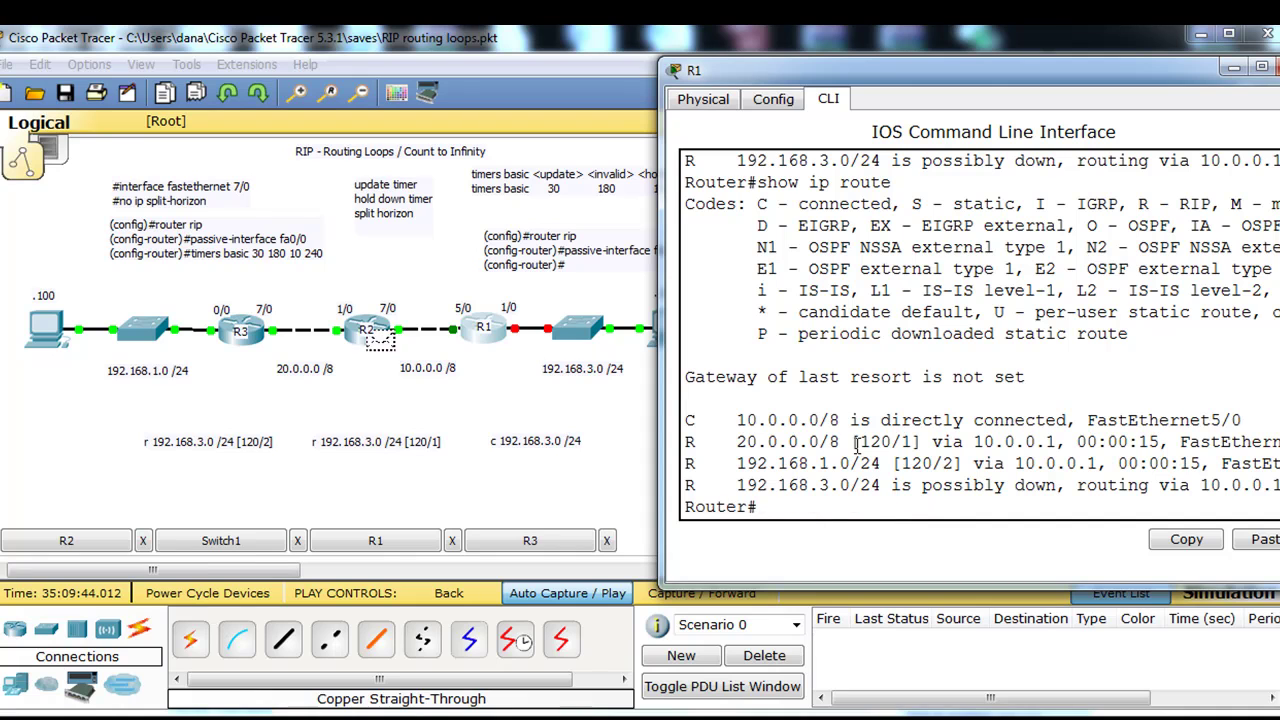
key("Up")
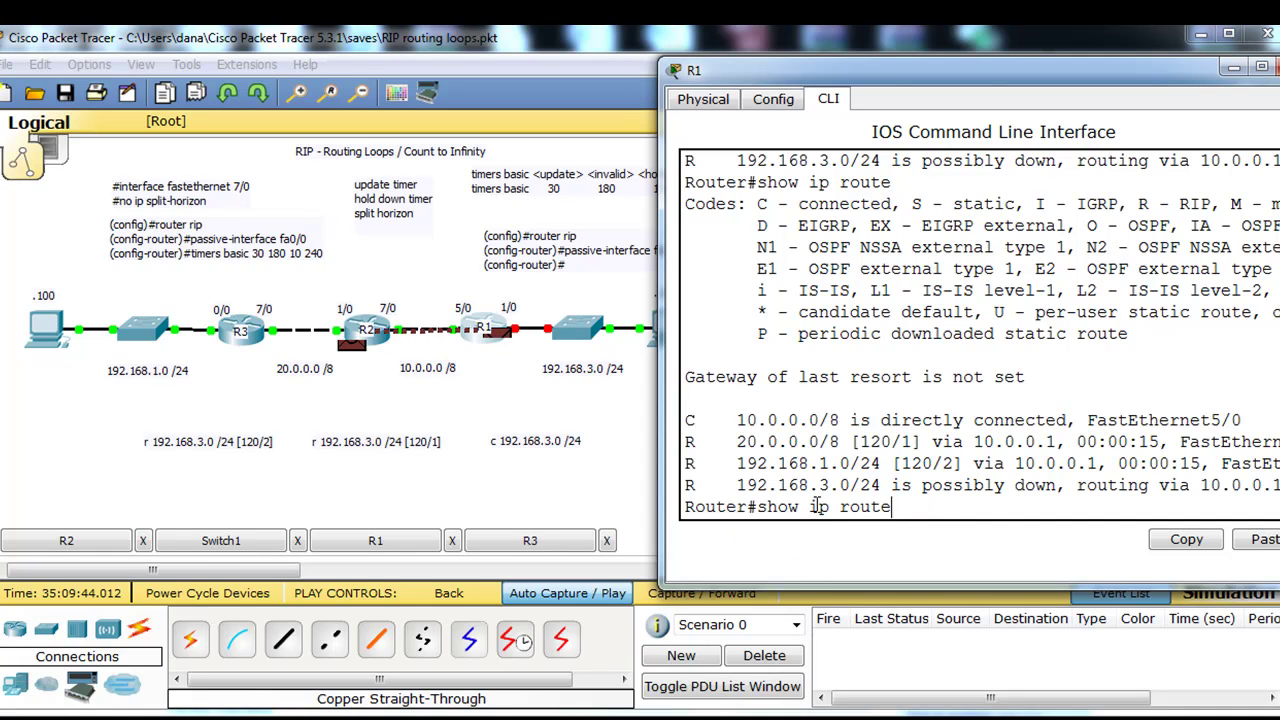
key("Down")
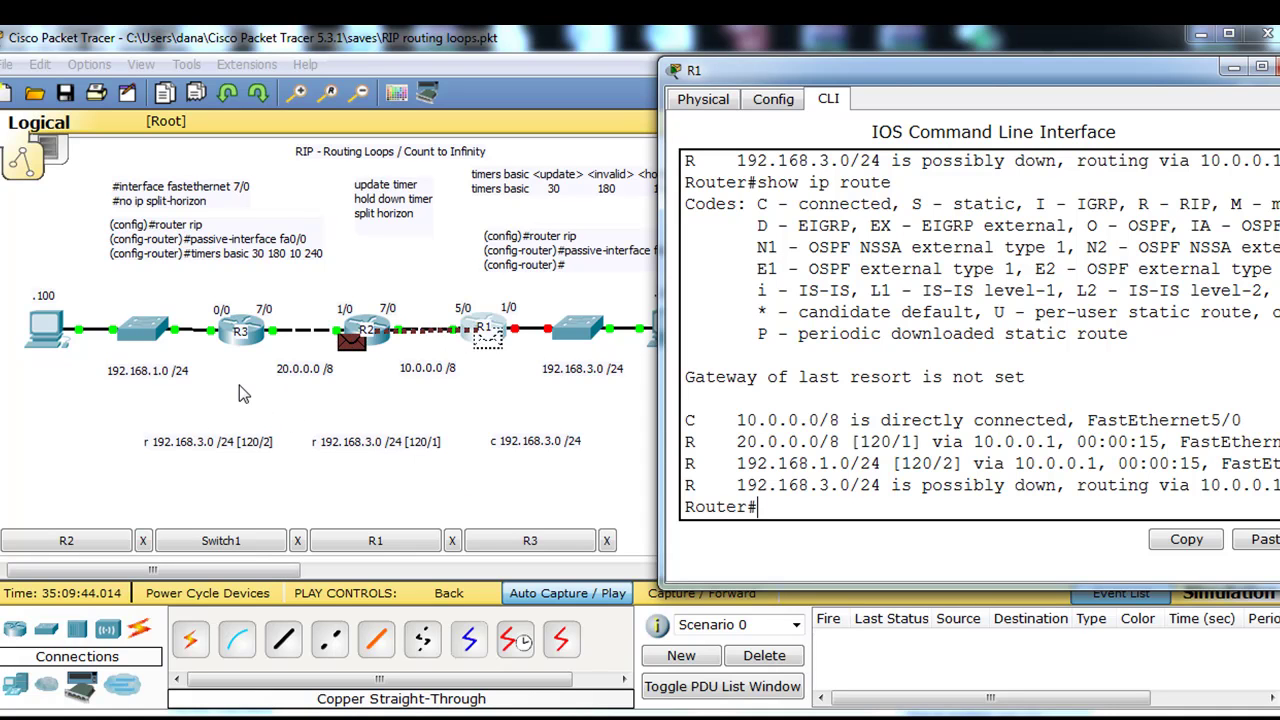
- Check R3's 192.168.3.0/24 route with show ip route, and close the R3 window
left_click(232, 338)
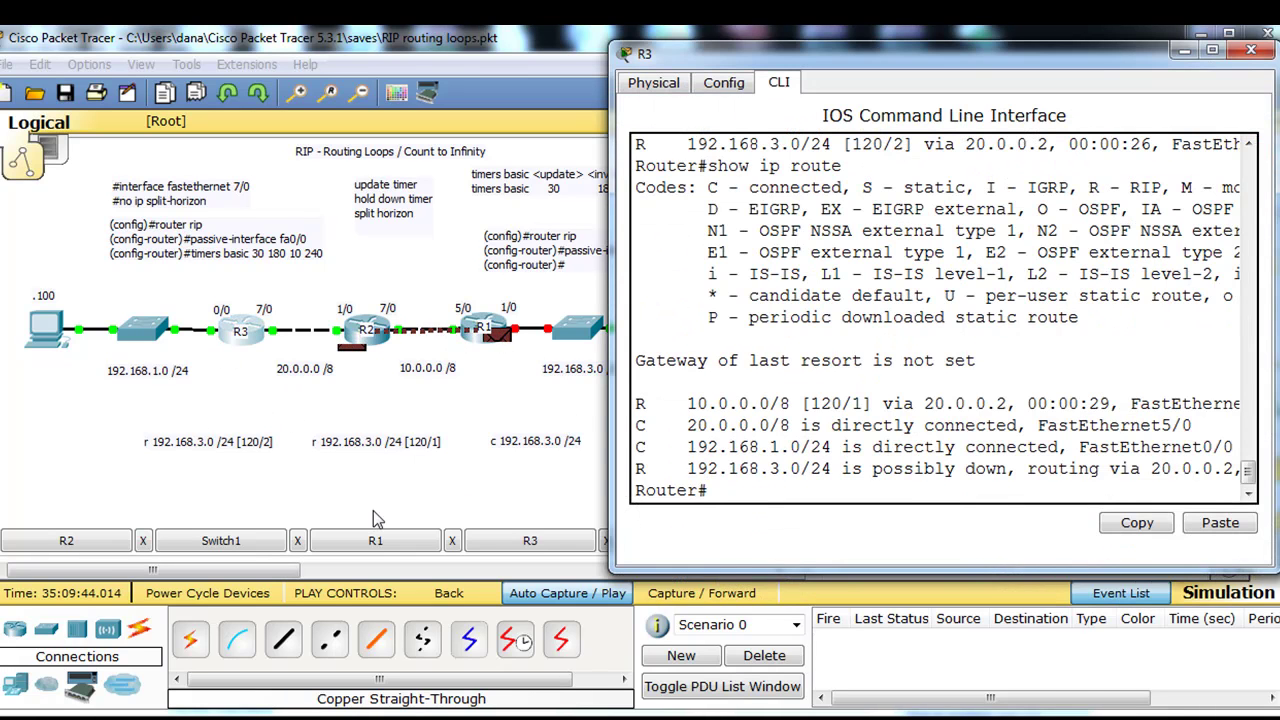
key("Up")
key("Return")
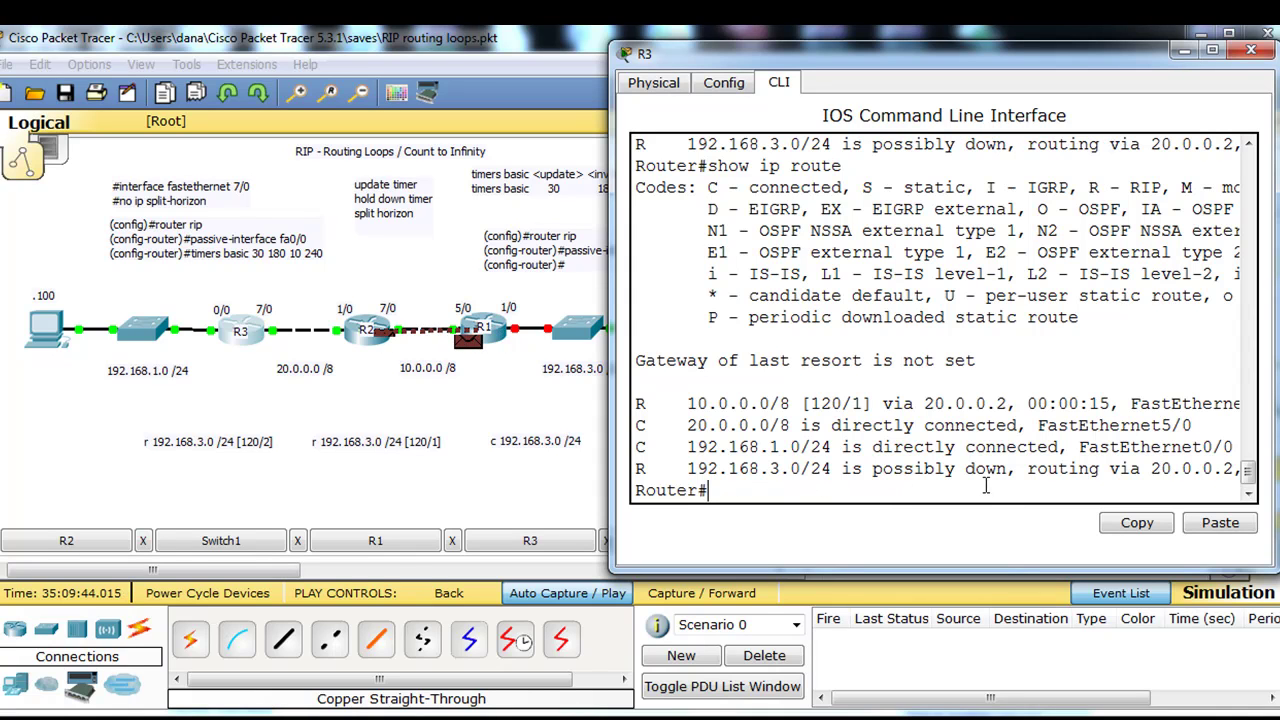
left_click(1251, 50)
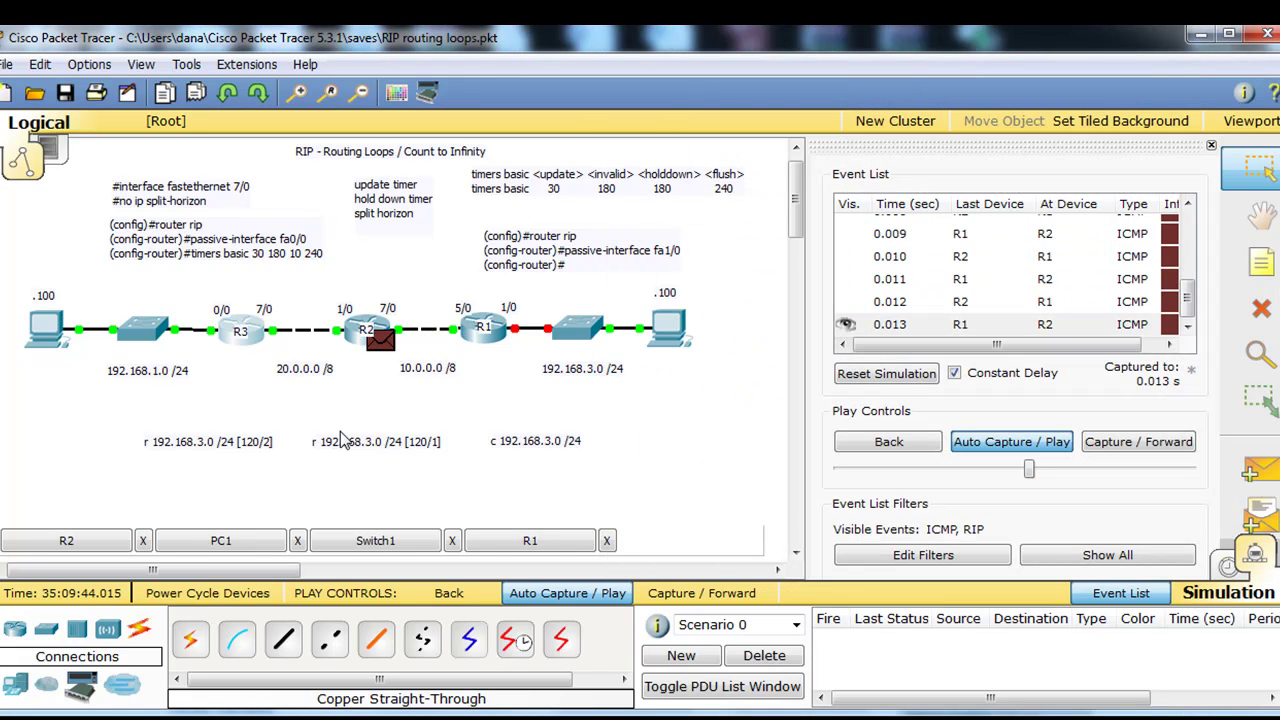